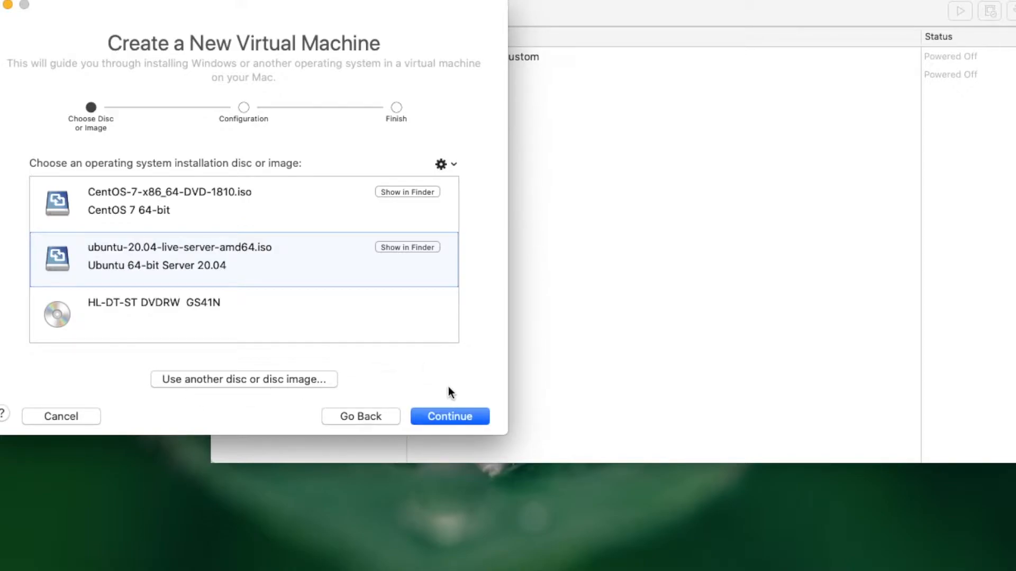
# Step: Create the virtual machine from ubuntu-20.04-live-server-amd64.iso without Easy Install, with Legacy BIOS, and save it as "Ubuntu 64-bit Server 20.04" for customizing
pyautogui.click(458, 418)
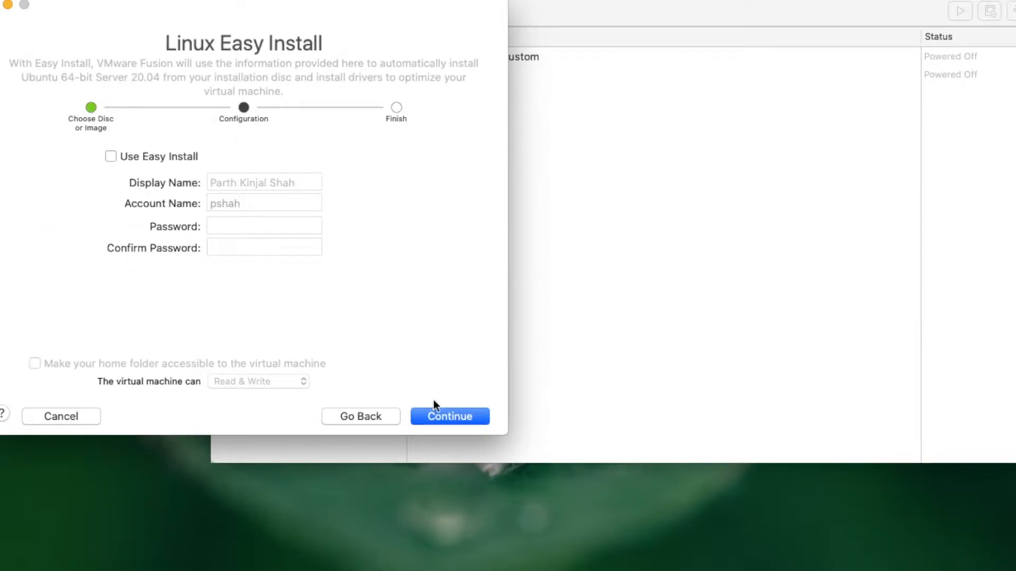
pyautogui.click(436, 416)
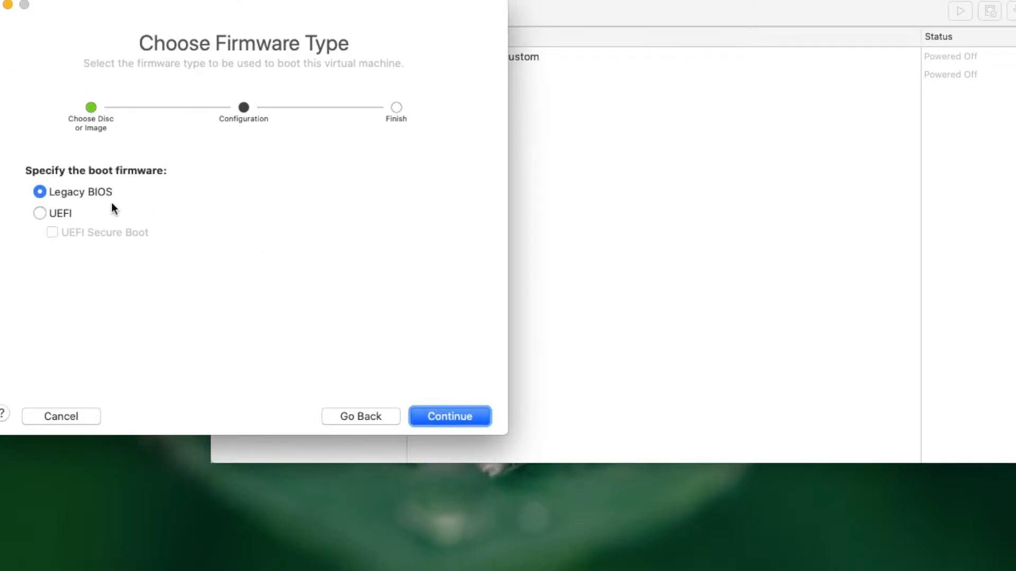
pyautogui.click(442, 423)
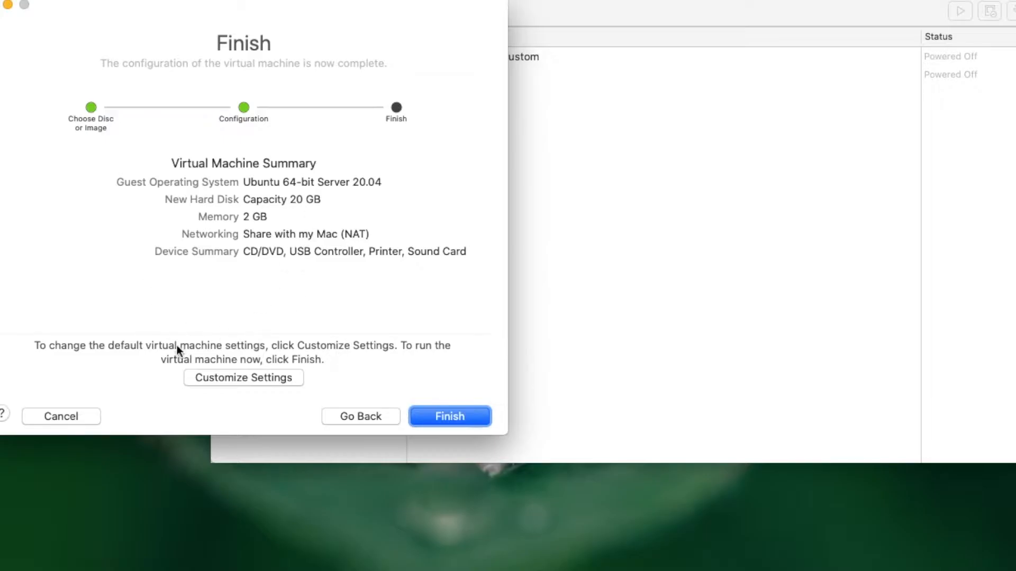
pyautogui.click(230, 378)
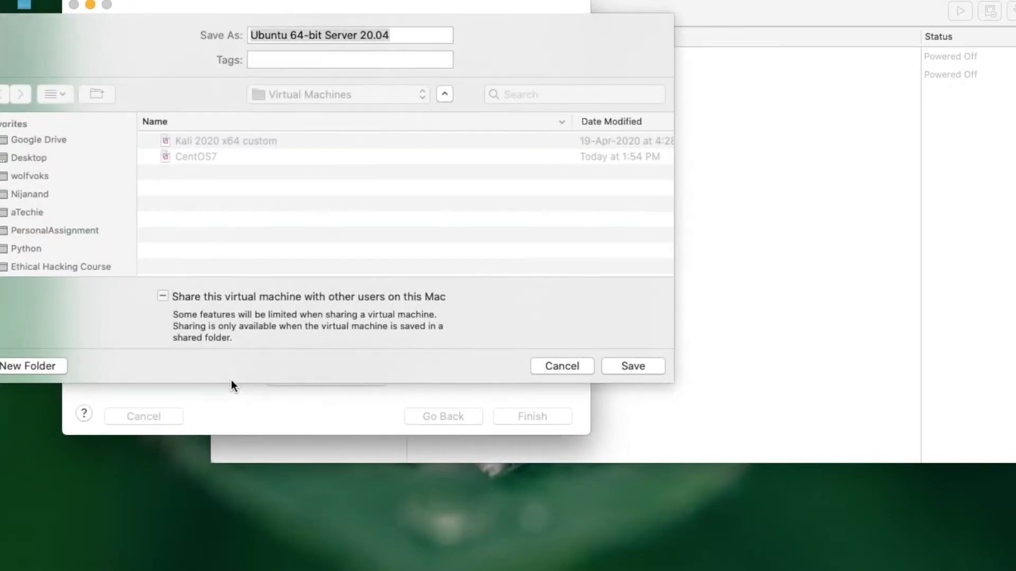
pyautogui.click(625, 362)
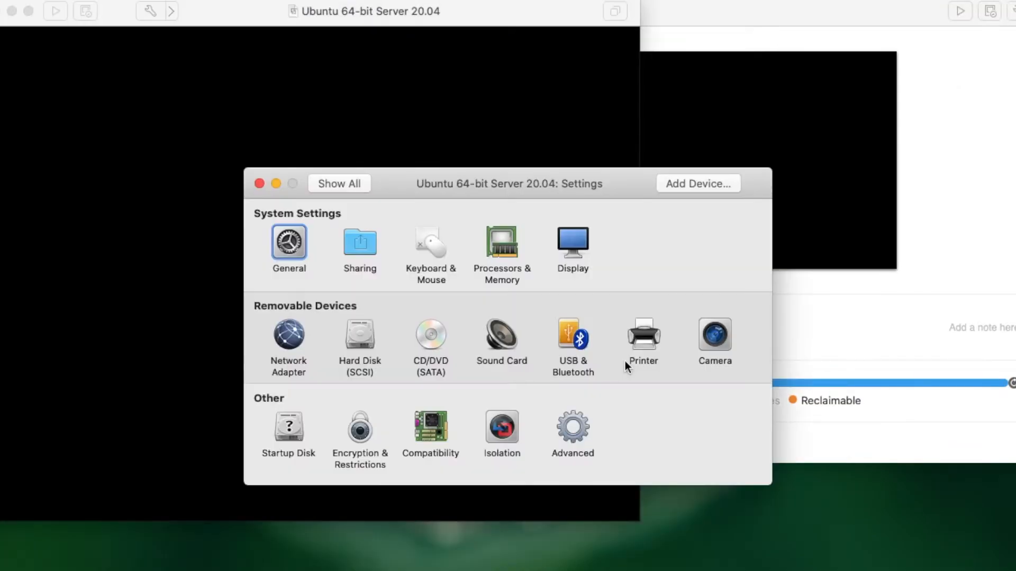
# Step: Give the virtual machine 2 processor cores and 3000 MB of memory
pyautogui.click(289, 241)
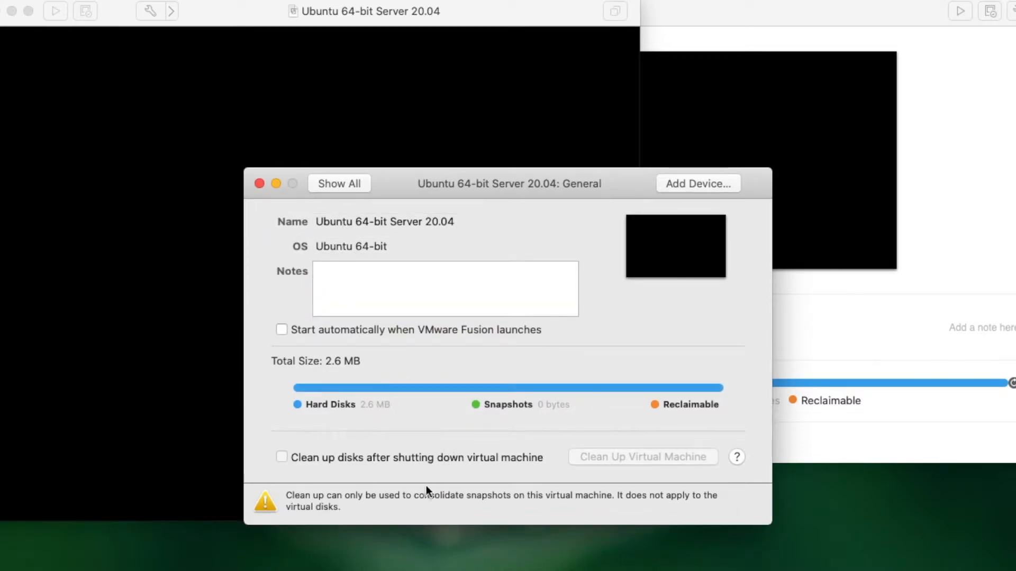
pyautogui.click(350, 185)
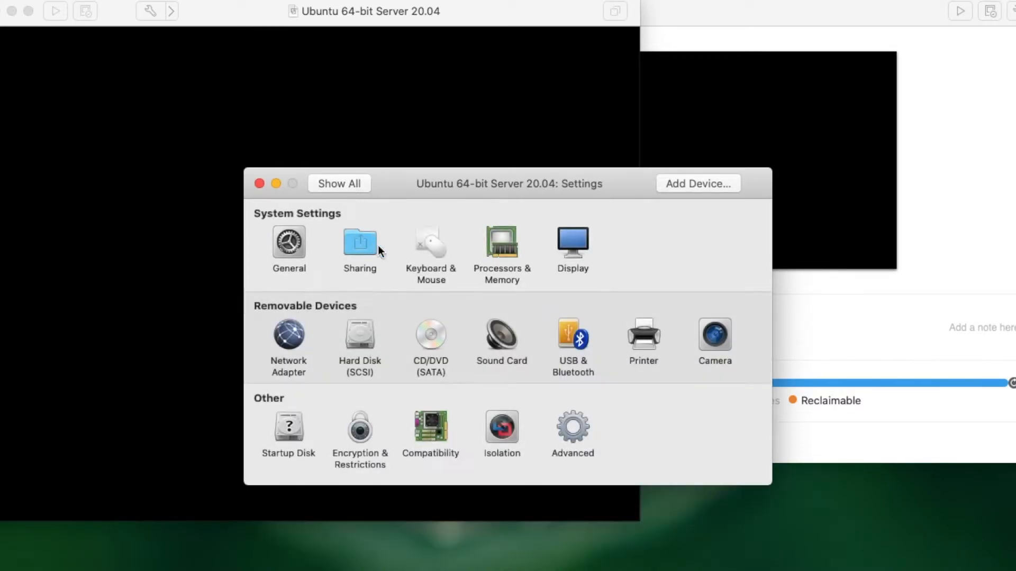
pyautogui.click(504, 246)
pyautogui.click(484, 252)
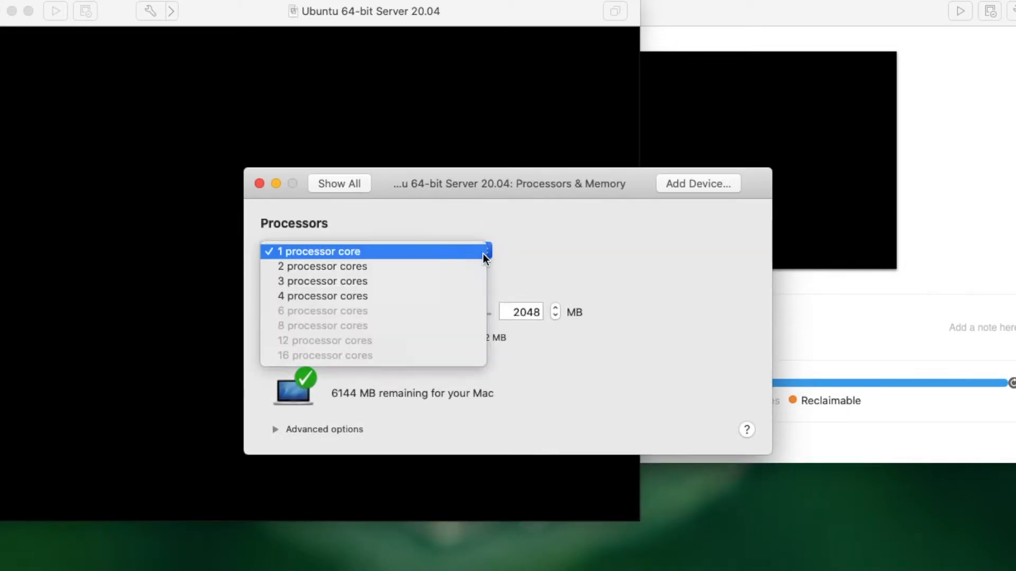
pyautogui.click(477, 268)
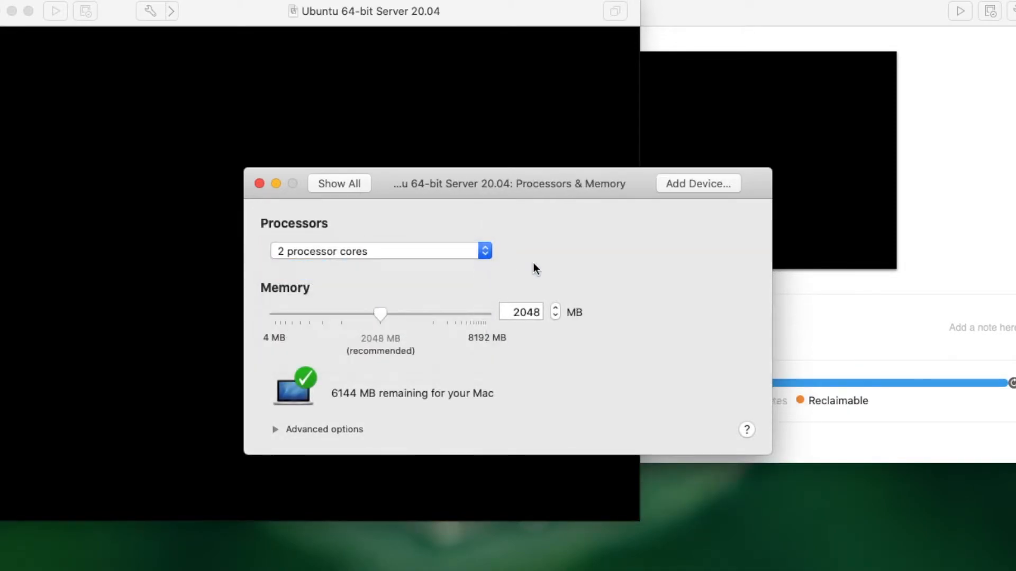
pyautogui.doubleClick(527, 311)
pyautogui.write('3000')
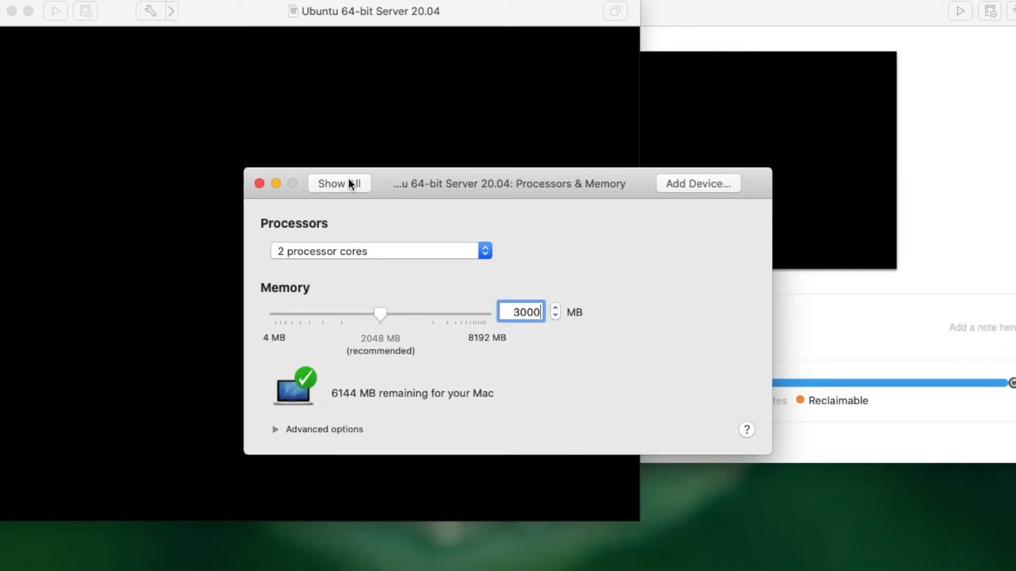
pyautogui.press('Return')
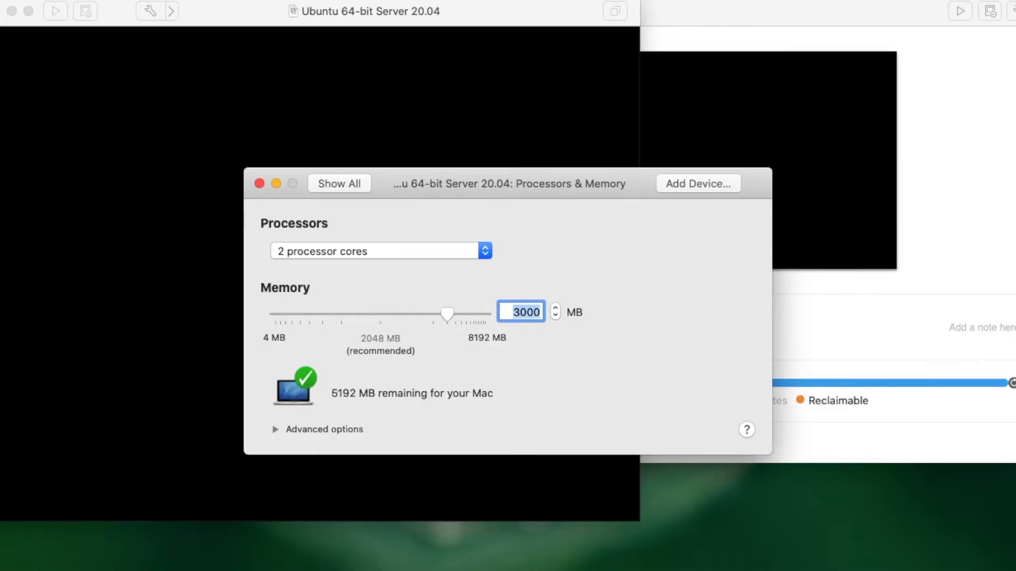
pyautogui.click(354, 183)
# Step: Set the display to resize the virtual machine and the window in single window, and to fit the screen in full screen
pyautogui.click(586, 244)
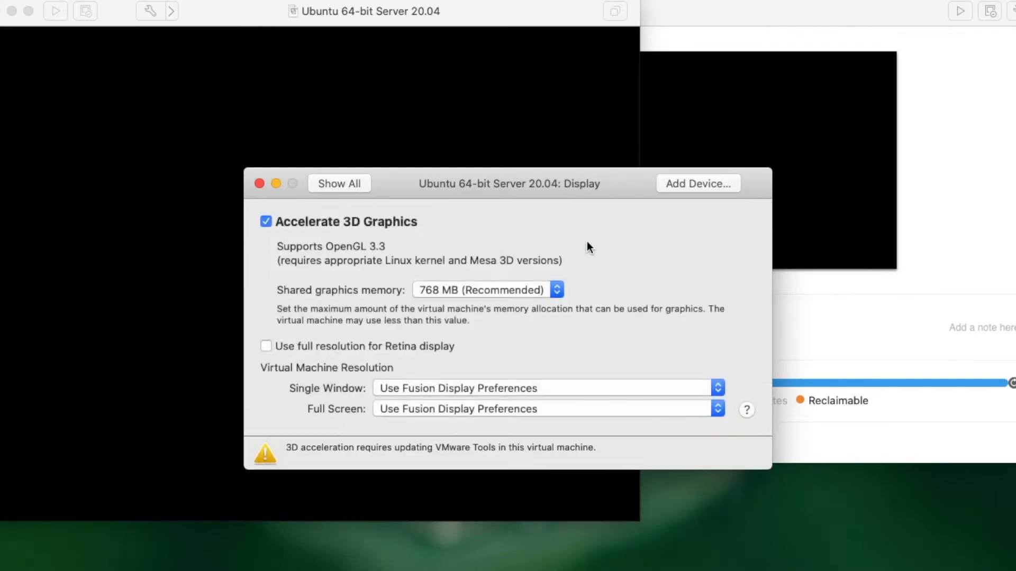
pyautogui.click(447, 389)
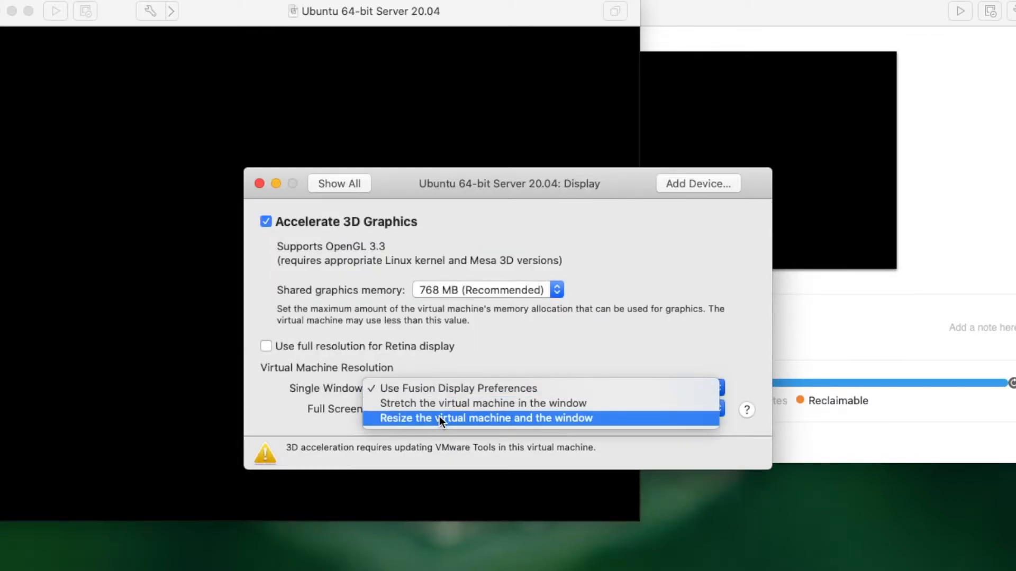
pyautogui.click(439, 416)
pyautogui.click(442, 408)
pyautogui.click(442, 454)
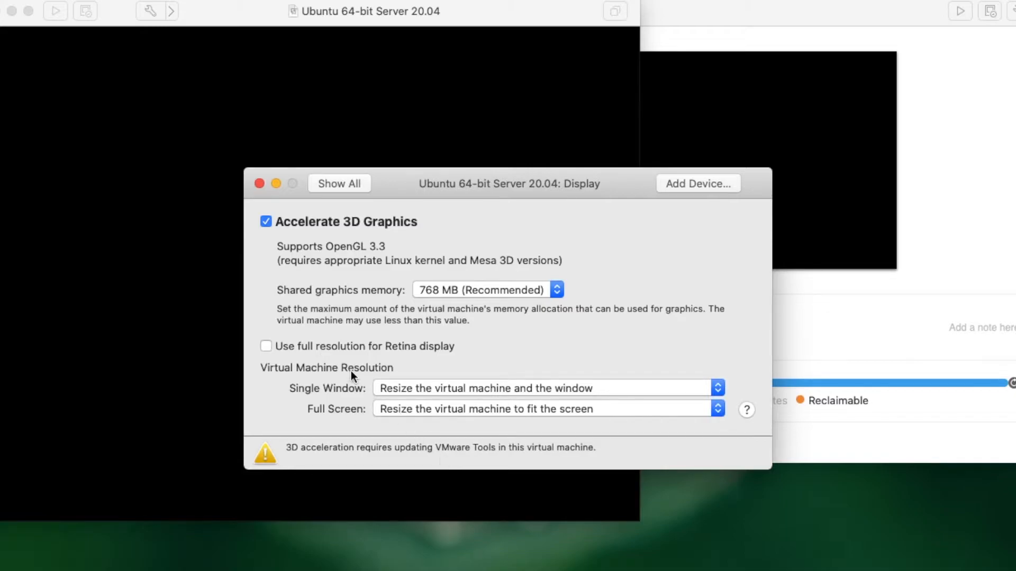
pyautogui.click(352, 189)
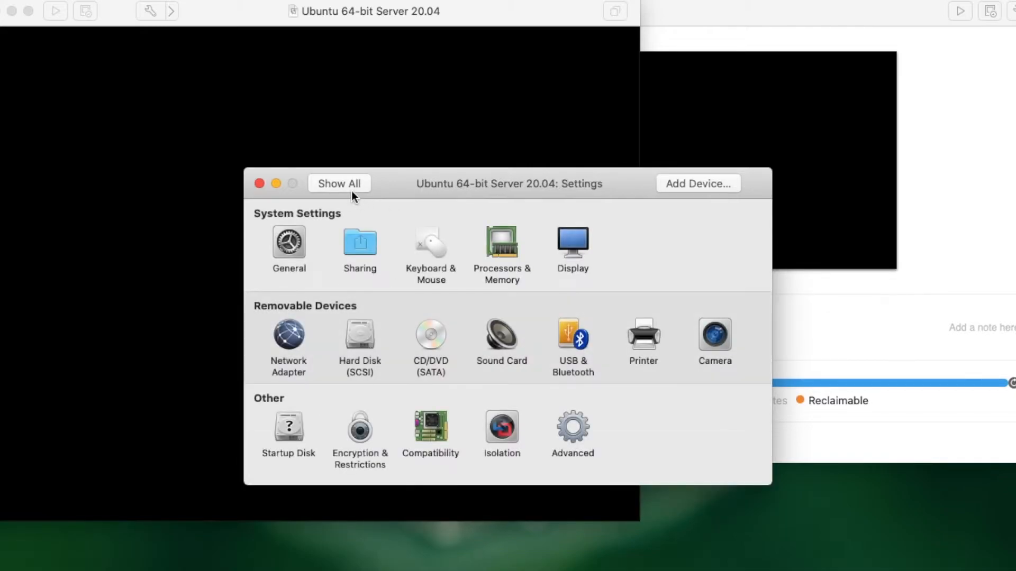
# Step: Configure the virtual machine's network adapter to use bridged networking over Wi-Fi
pyautogui.click(287, 342)
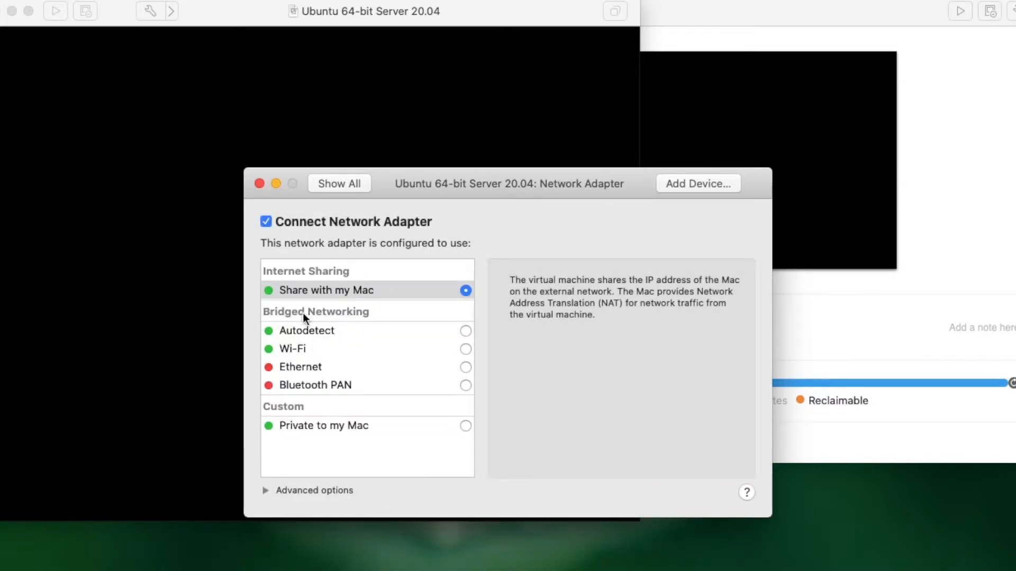
pyautogui.click(466, 349)
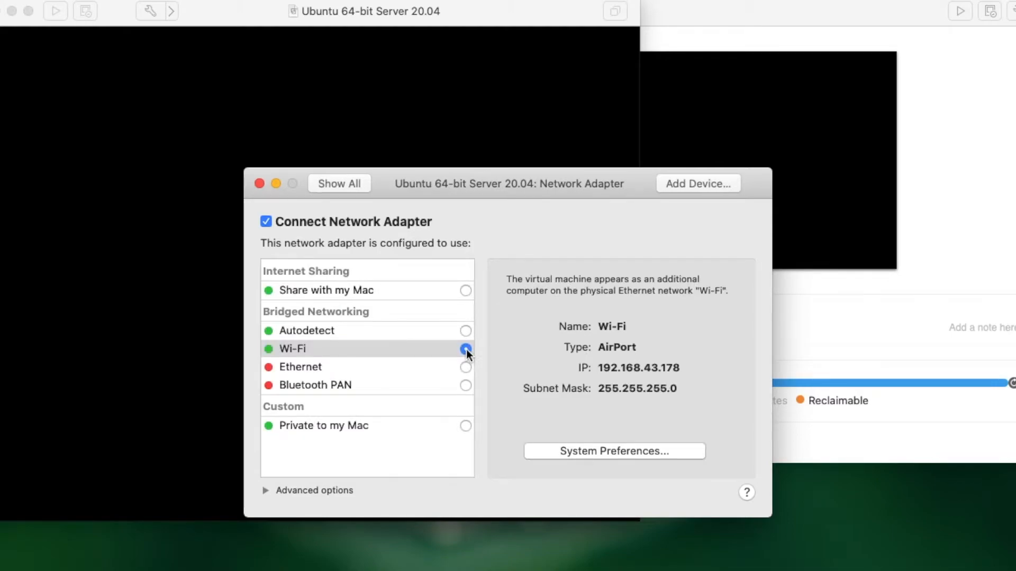
pyautogui.click(347, 190)
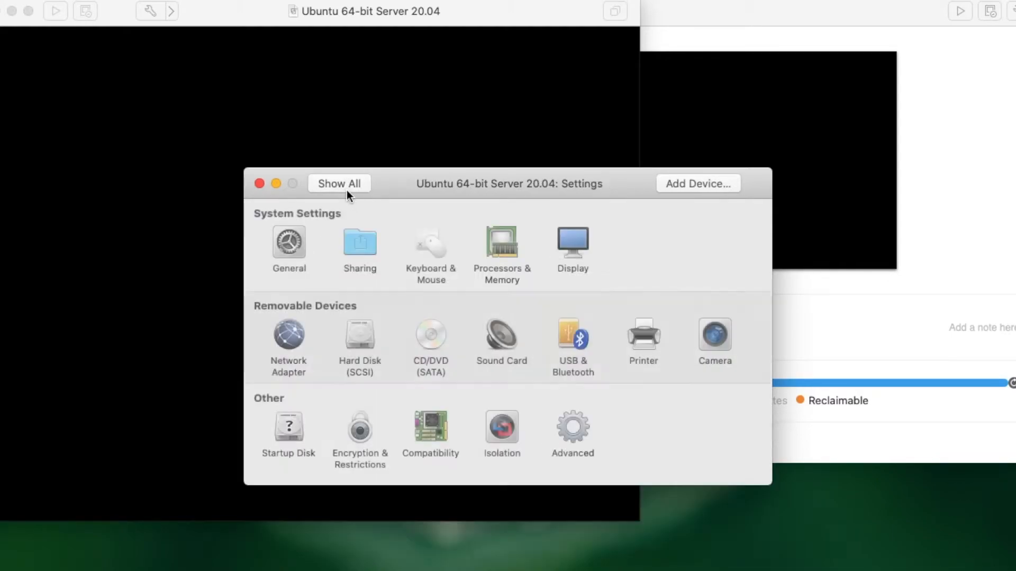
# Step: Set the SCSI hard disk's size to 25 GB and apply the change
pyautogui.click(350, 365)
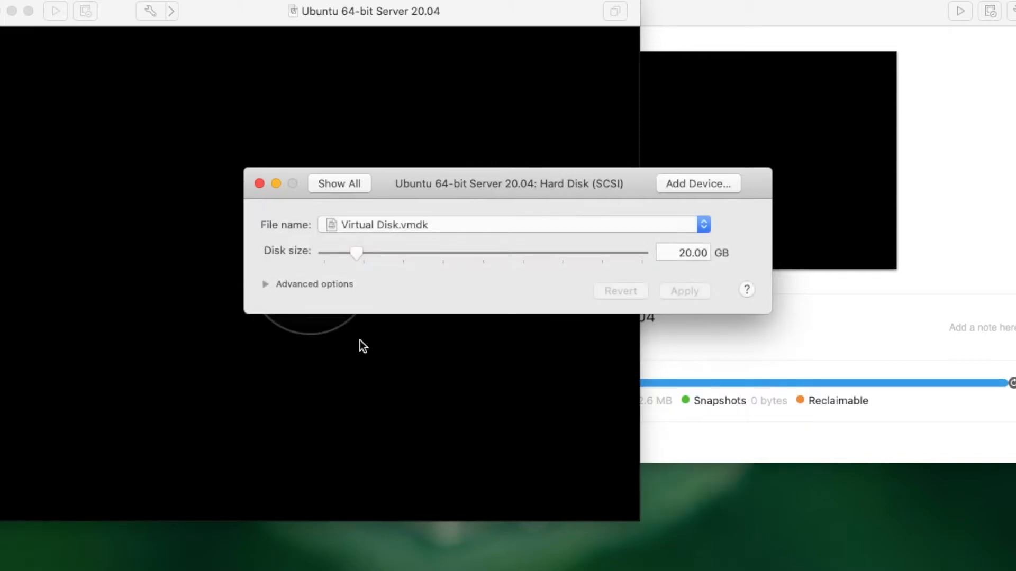
pyautogui.doubleClick(686, 252)
pyautogui.write('25')
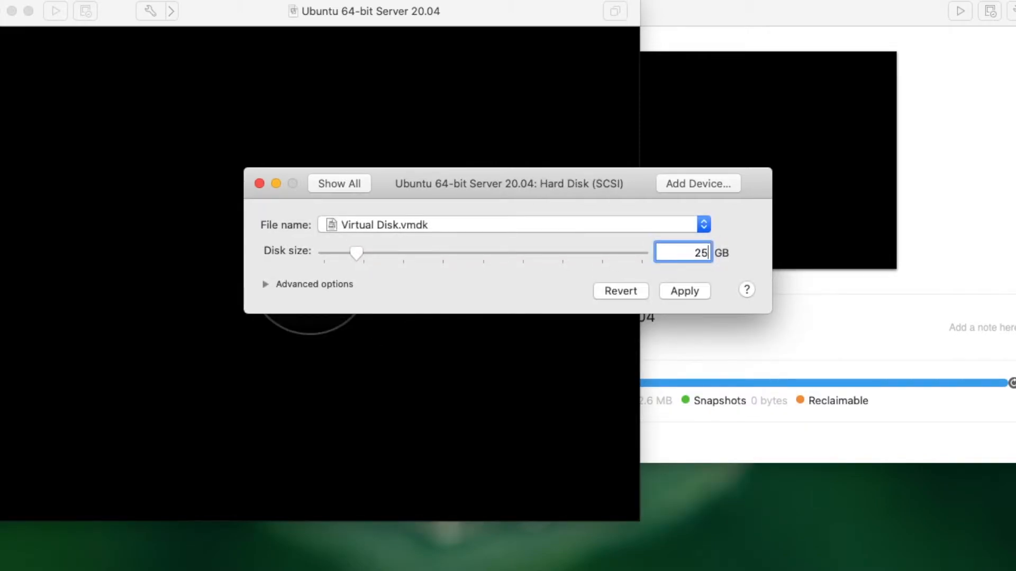
pyautogui.click(680, 290)
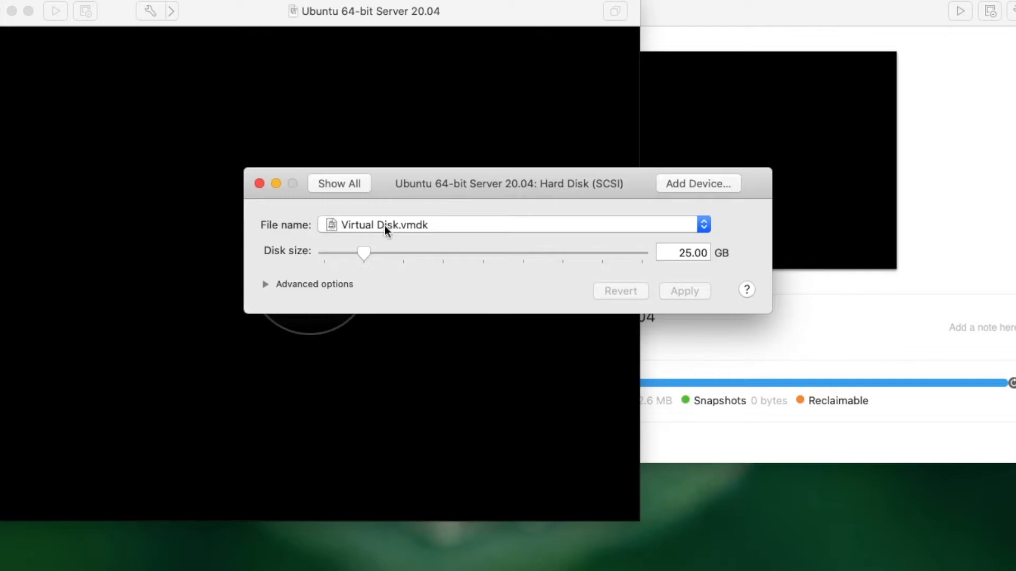
pyautogui.click(351, 188)
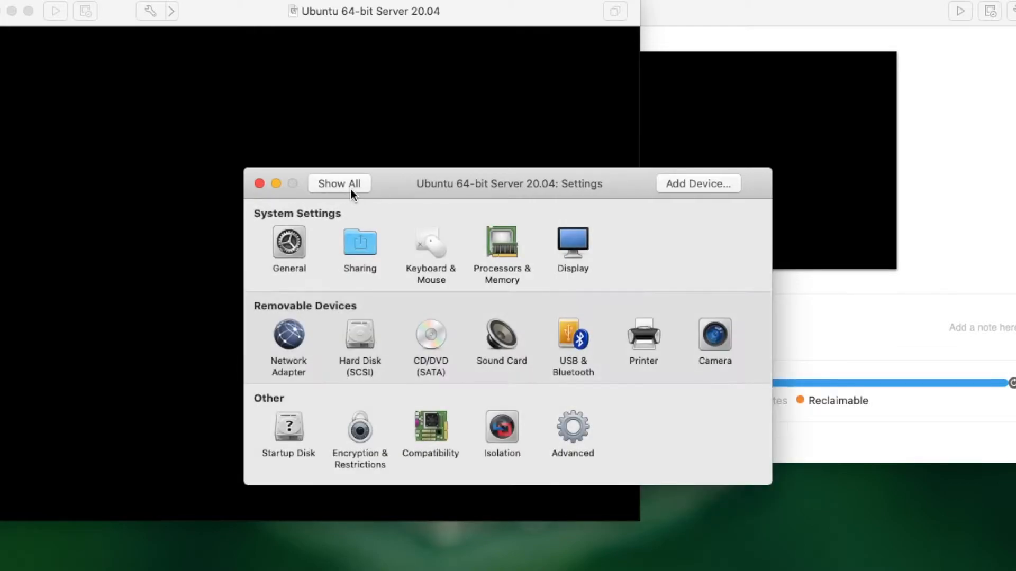
# Step: Choose Hard Disk (SCSI) as the startup disk and close the virtual machine's settings
pyautogui.click(288, 428)
pyautogui.click(306, 261)
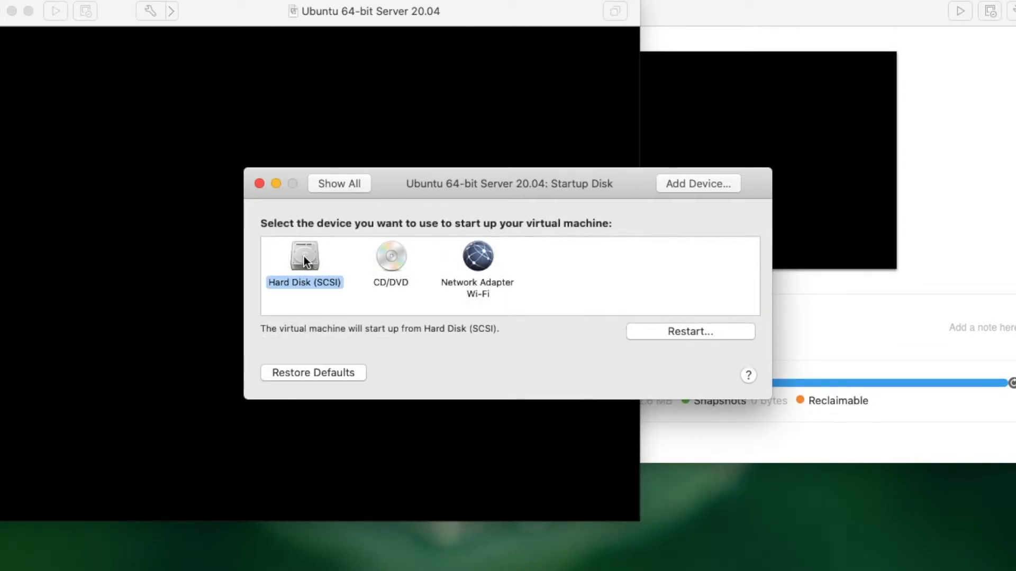
pyautogui.click(358, 180)
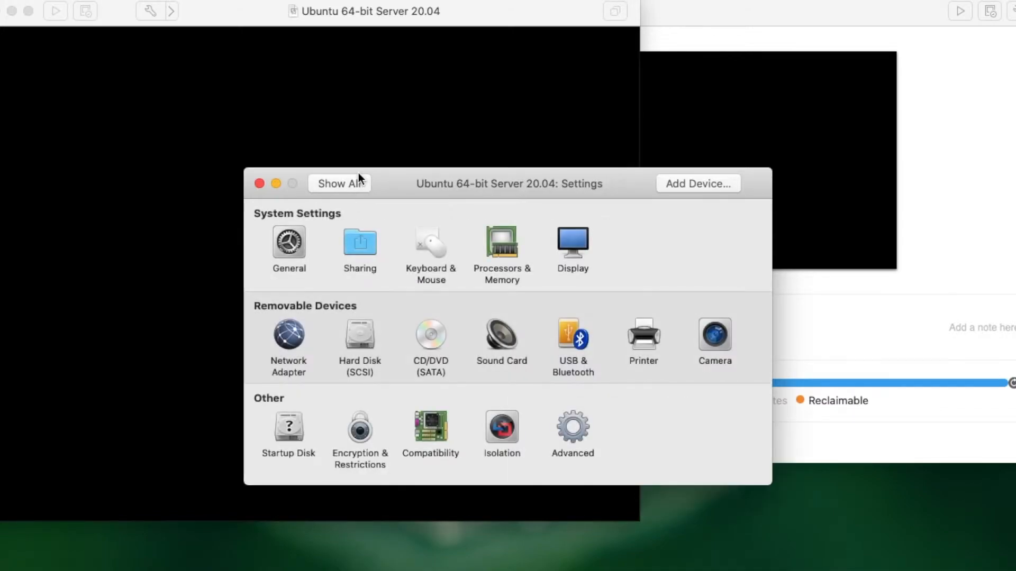
pyautogui.click(259, 184)
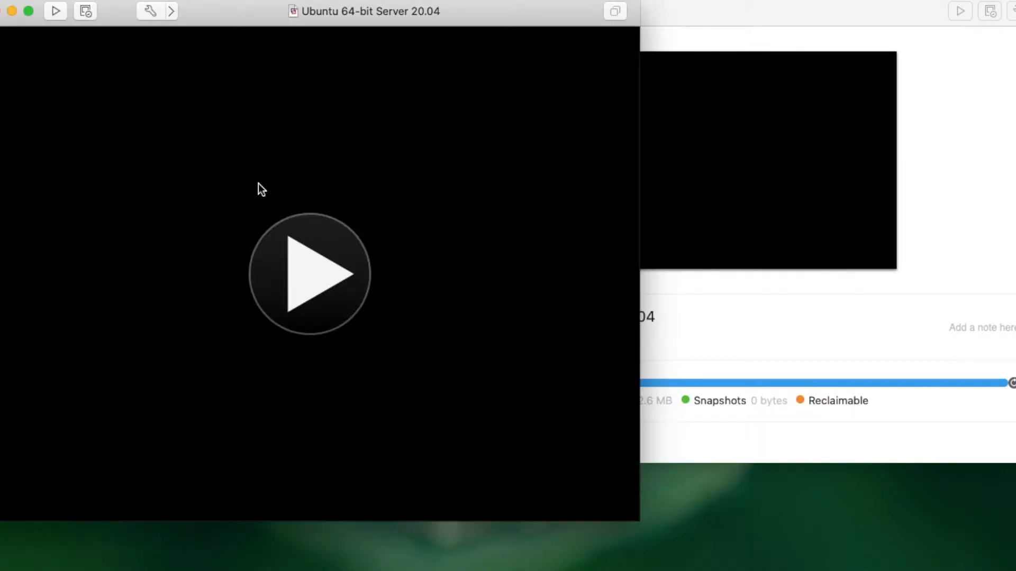
# Step: Start the virtual machine and choose English as the Ubuntu installer's language
pyautogui.click(337, 275)
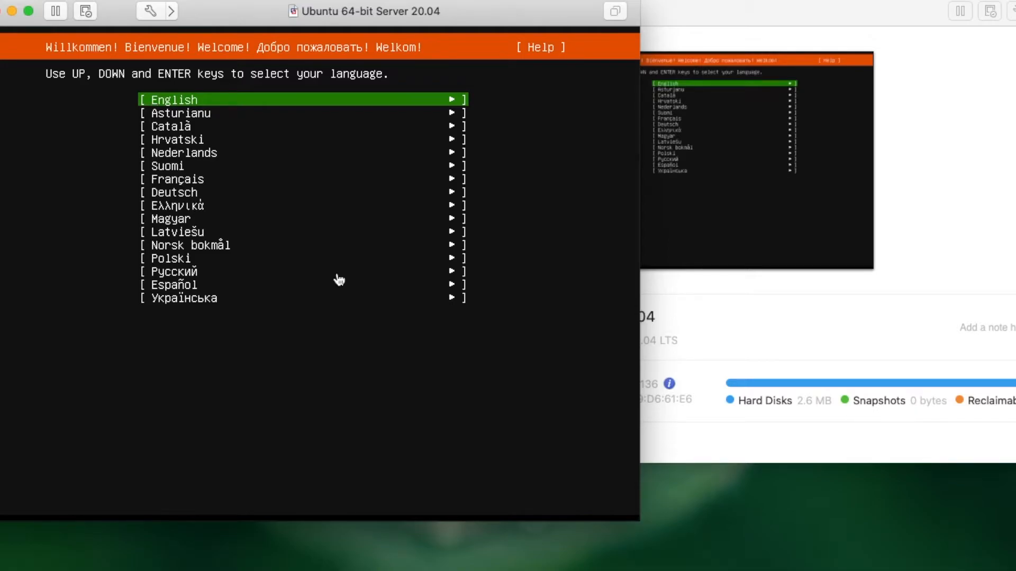
pyautogui.press('Return')
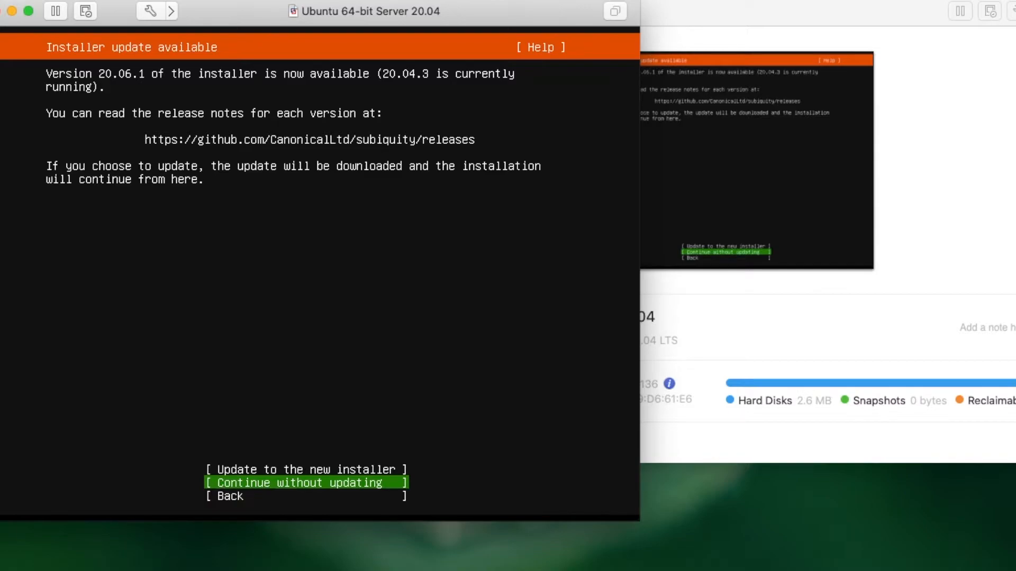
# Step: Choose to update to the new installer before continuing the installation
pyautogui.press('Up')
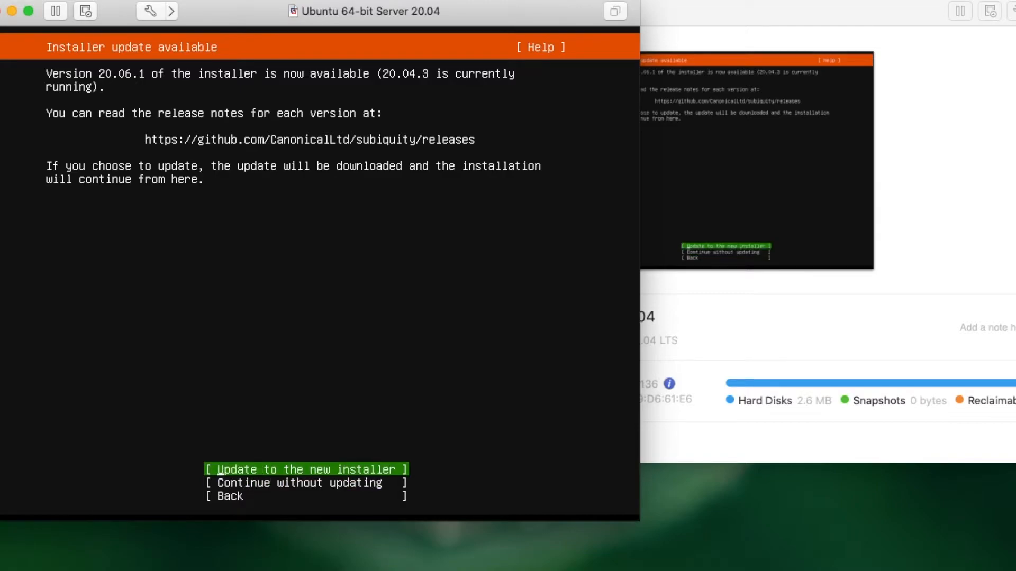
pyautogui.press('Down')
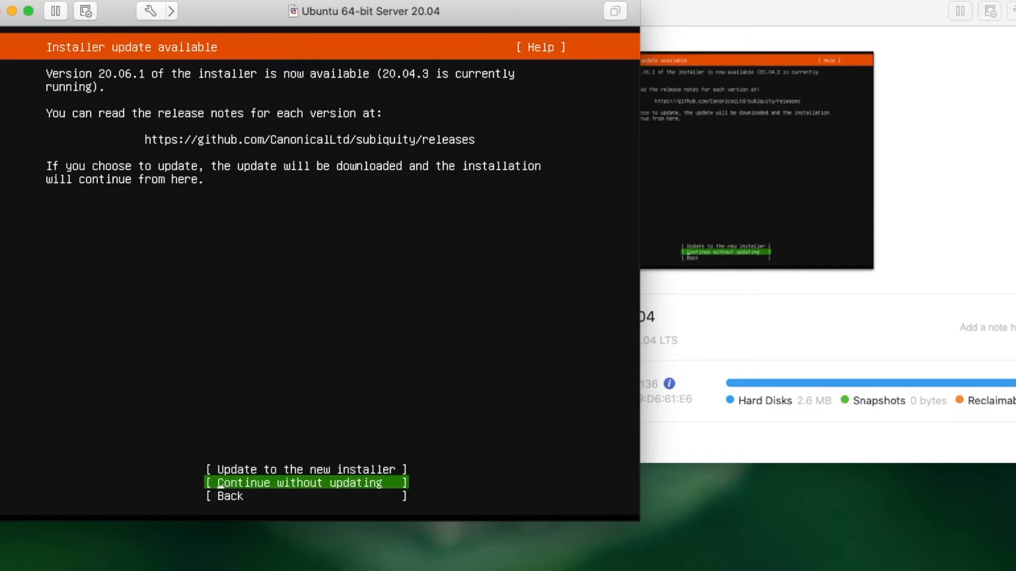
pyautogui.press('Up')
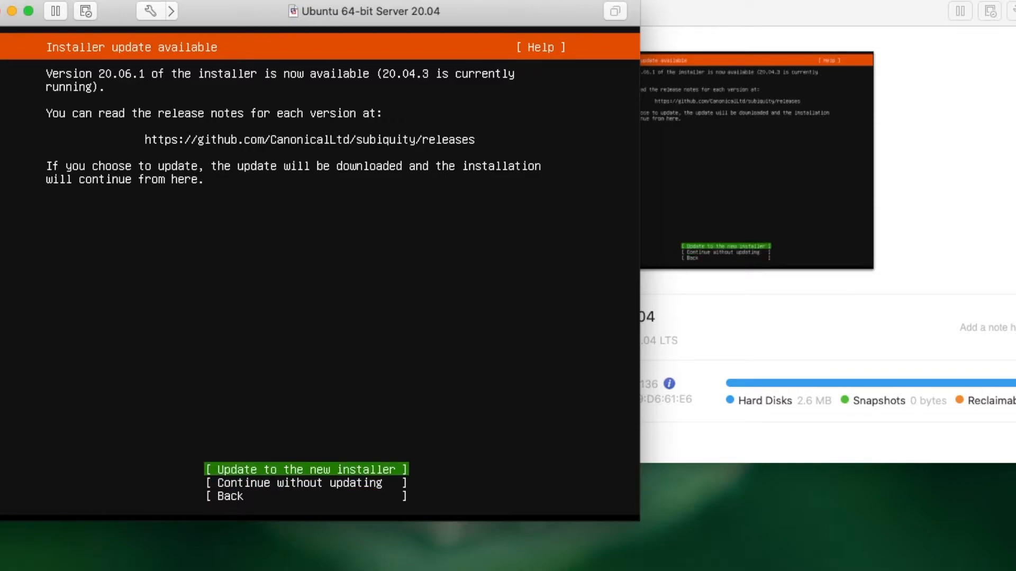
pyautogui.press('Return')
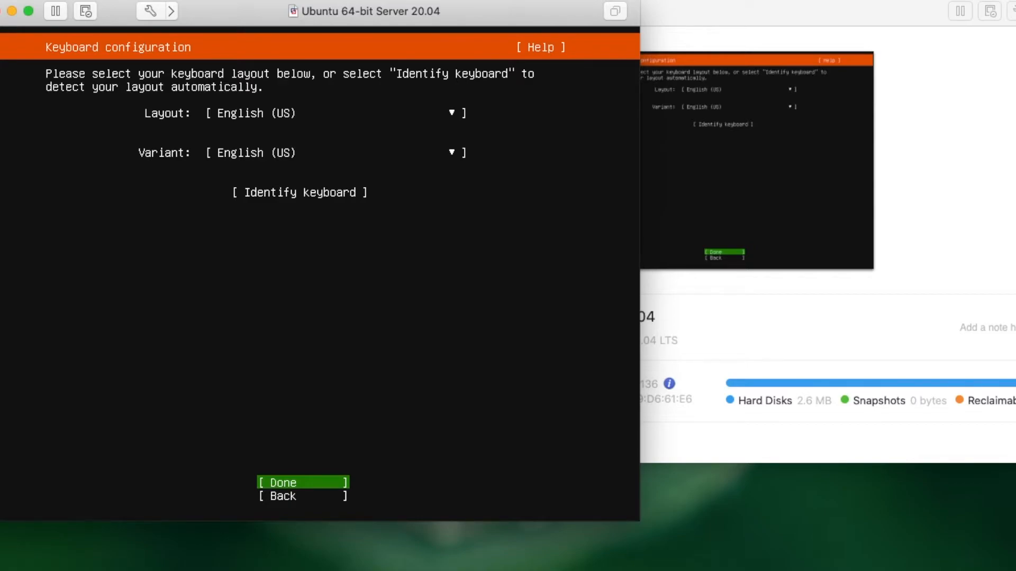
# Step: Accept the keyboard configuration with English (US) as both layout and variant
pyautogui.press('Up')
pyautogui.press('Up')
pyautogui.press('Up')
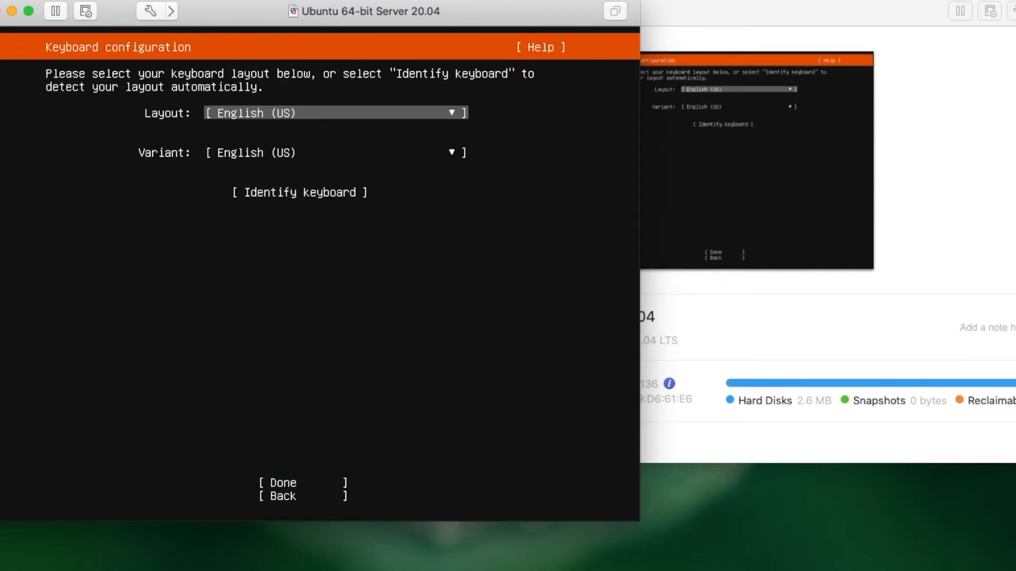
pyautogui.press('Down')
pyautogui.press('Down')
pyautogui.press('Down')
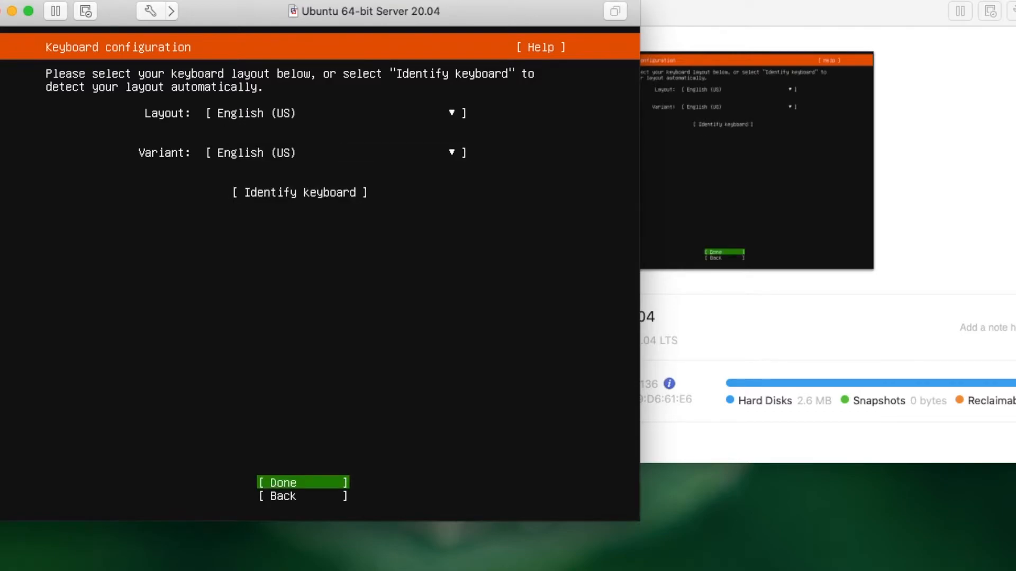
pyautogui.press('Return')
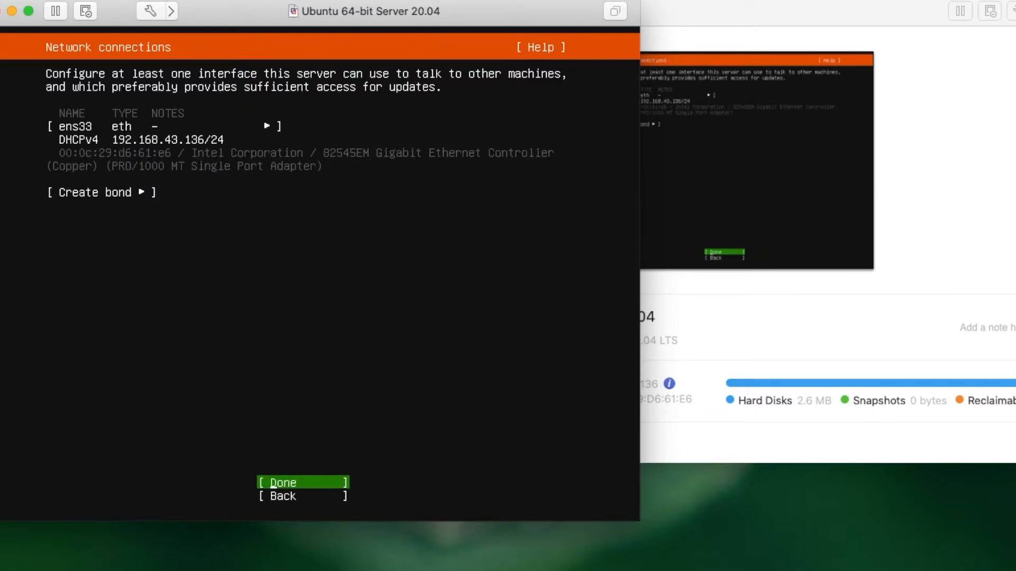
# Step: Accept the network configuration with the ens33 interface using DHCPv4 and no bond
pyautogui.press('Up')
pyautogui.press('Up')
pyautogui.press('Down')
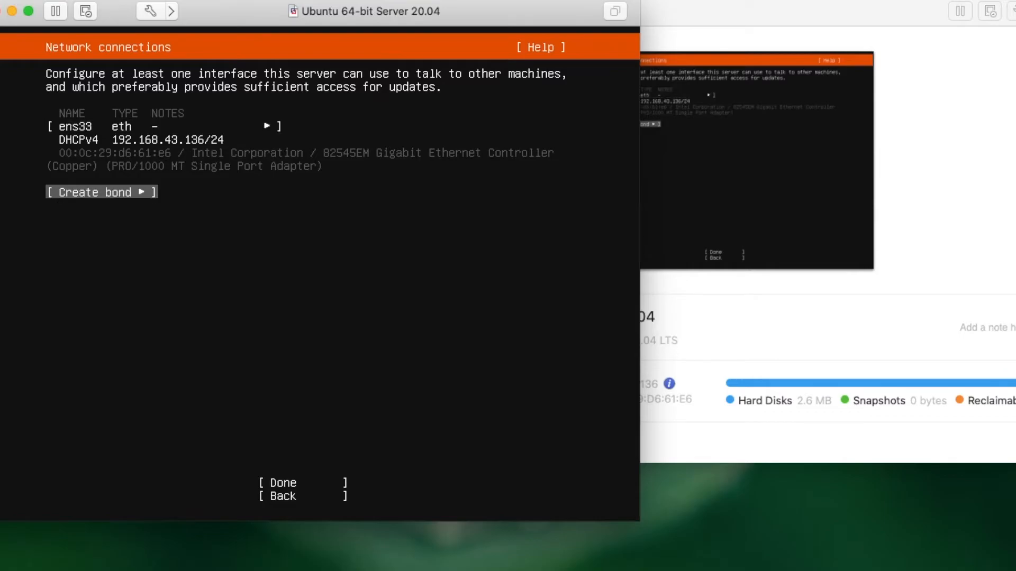
pyautogui.press('Down')
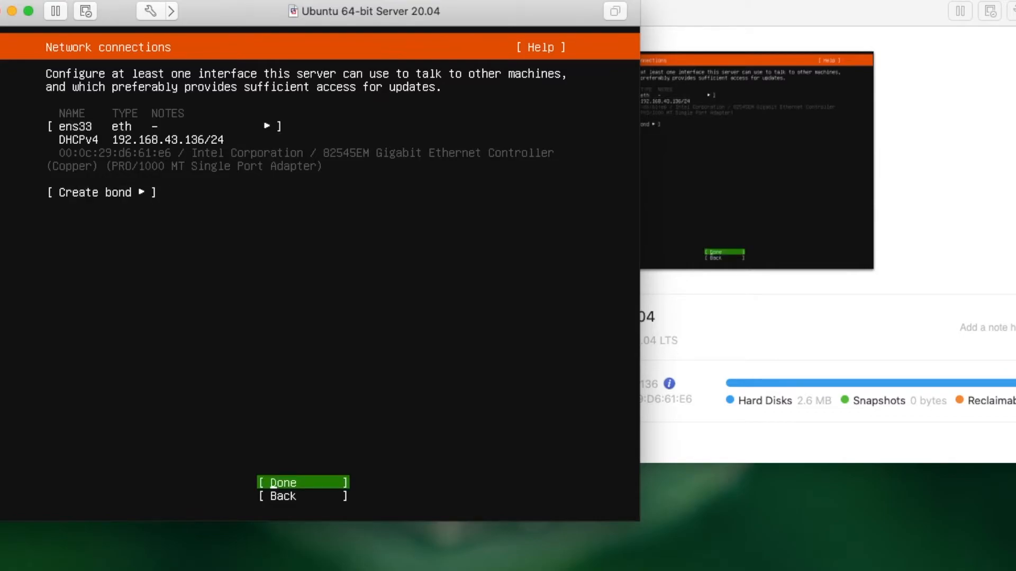
pyautogui.press('Return')
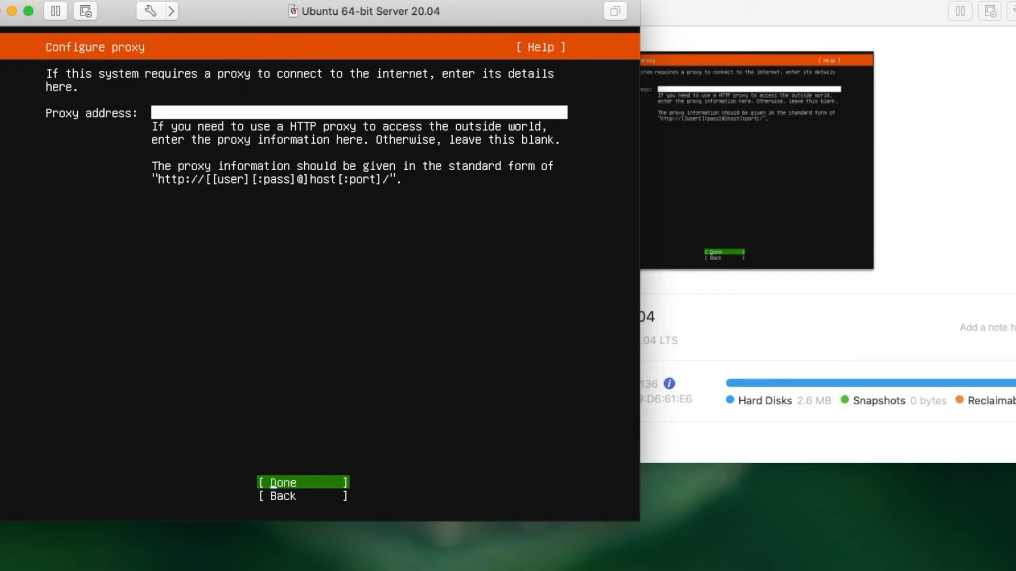
# Step: Leave the proxy address blank and keep the default Ubuntu archive mirror
pyautogui.press('Return')
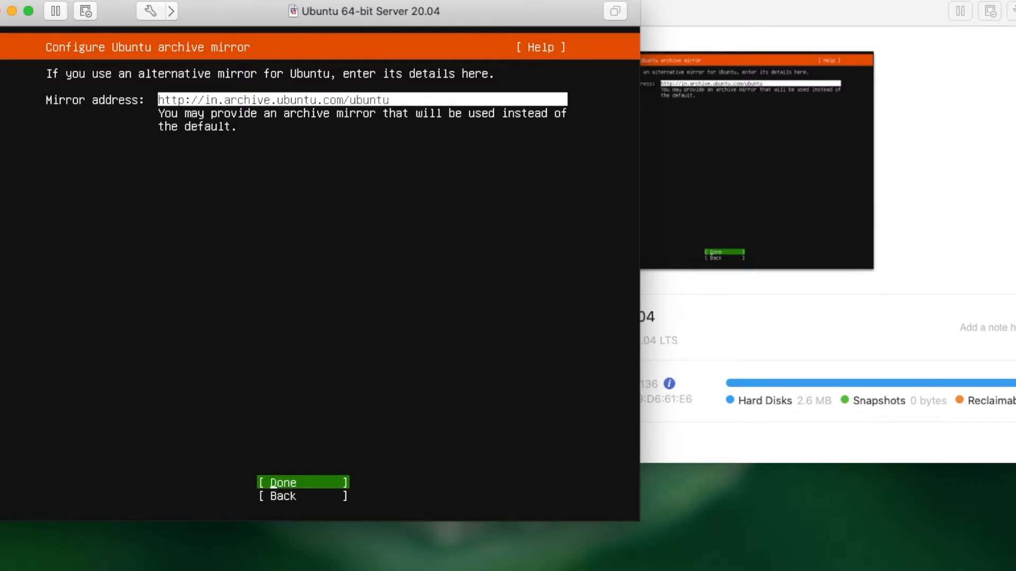
pyautogui.press('Return')
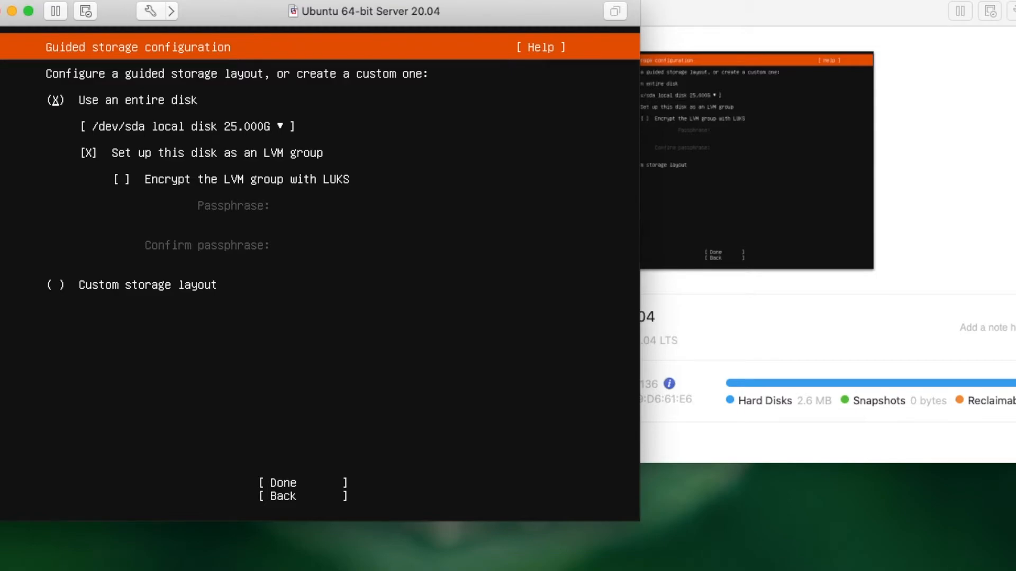
# Step: Accept guided storage using the entire /dev/sda disk, set up as an LVM group without LUKS encryption
pyautogui.click(187, 125)
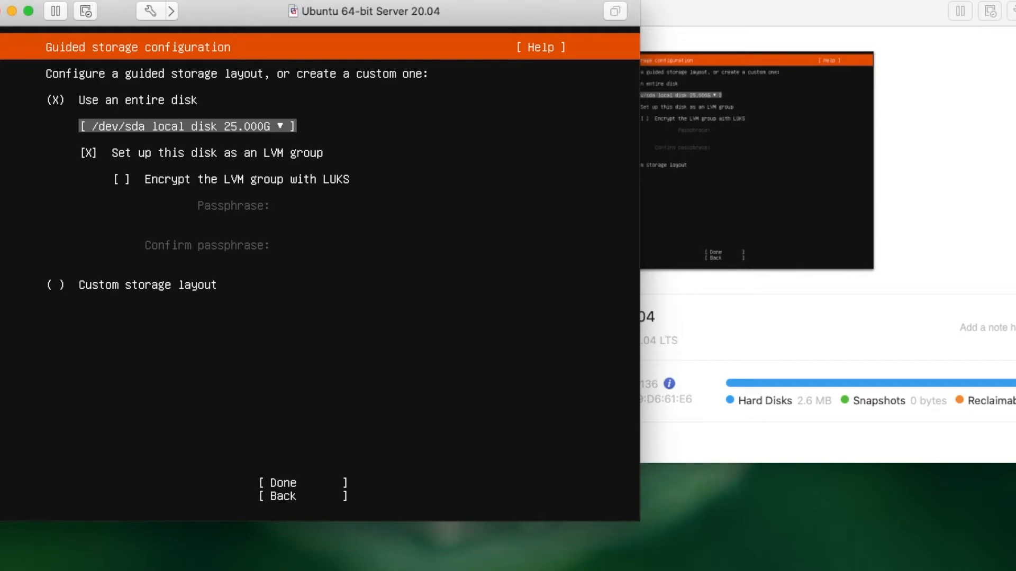
pyautogui.click(89, 153)
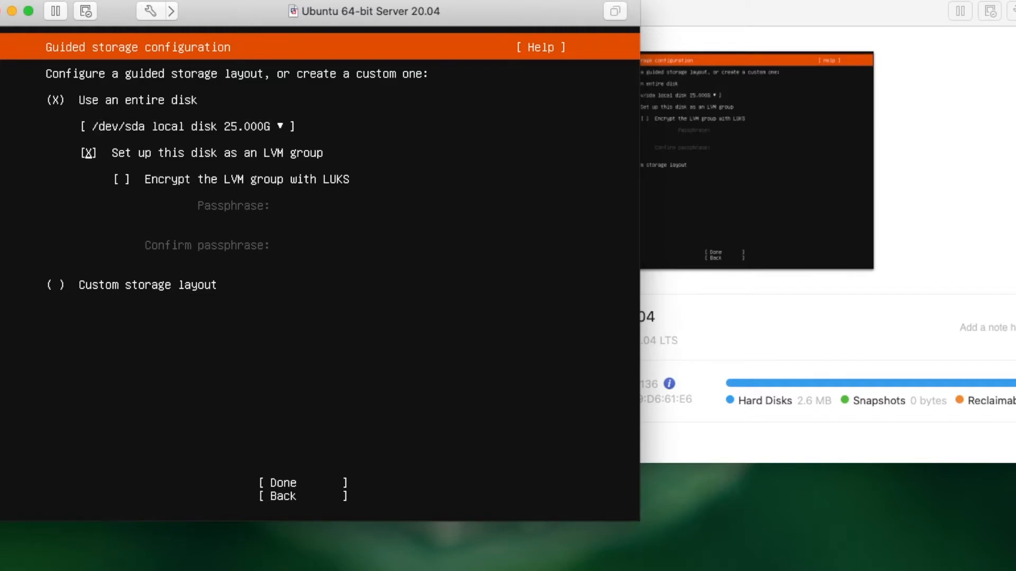
pyautogui.click(283, 482)
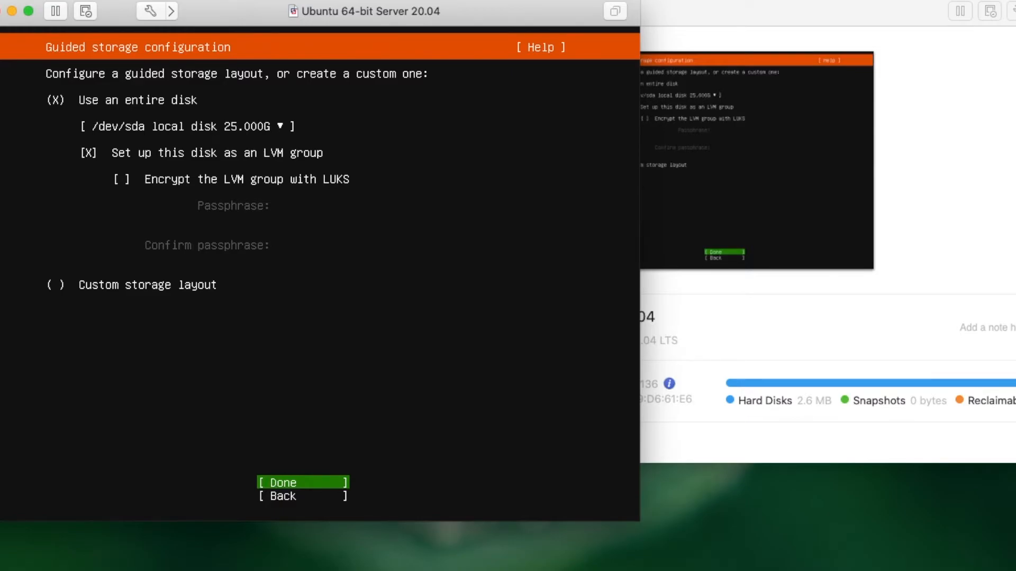
pyautogui.press('Return')
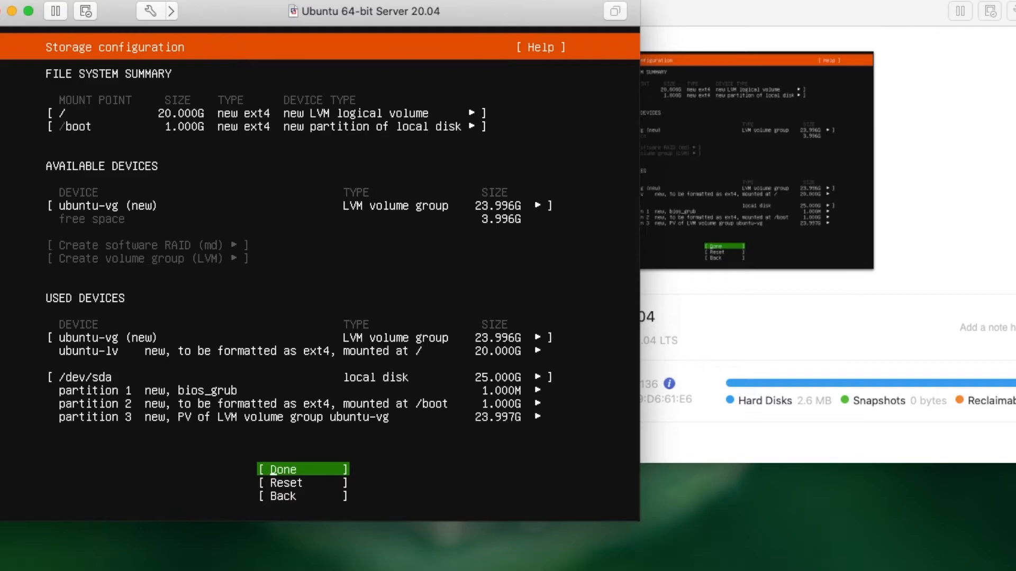
# Step: Review the proposed storage layout: the file system summary, the available devices and the used devices with their partitions
pyautogui.press('Up')
pyautogui.press('Up')
pyautogui.press('Up')
pyautogui.press('Up')
pyautogui.press('Up')
pyautogui.press('Up')
pyautogui.press('Up')
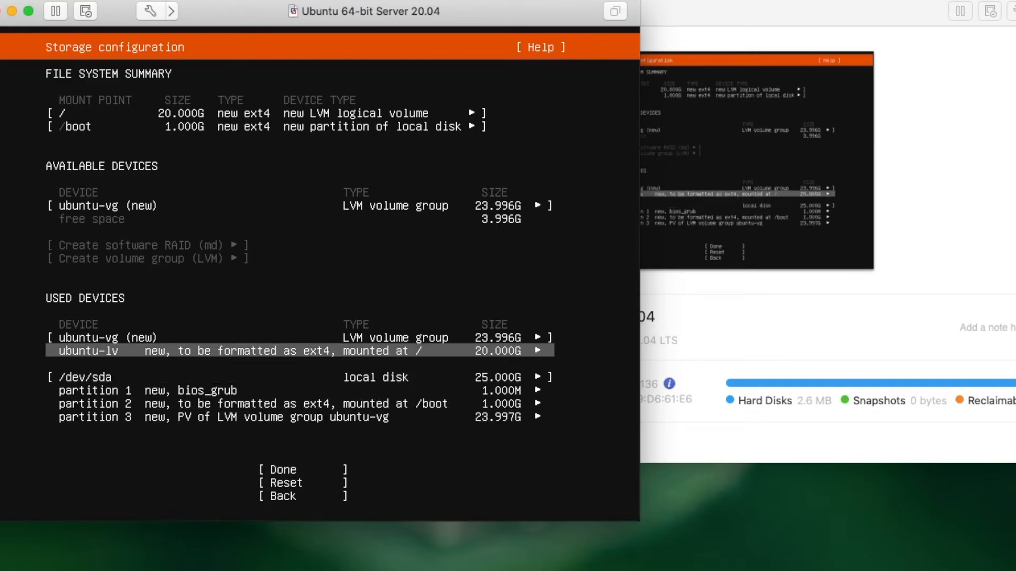
pyautogui.press('Up')
pyautogui.press('Up')
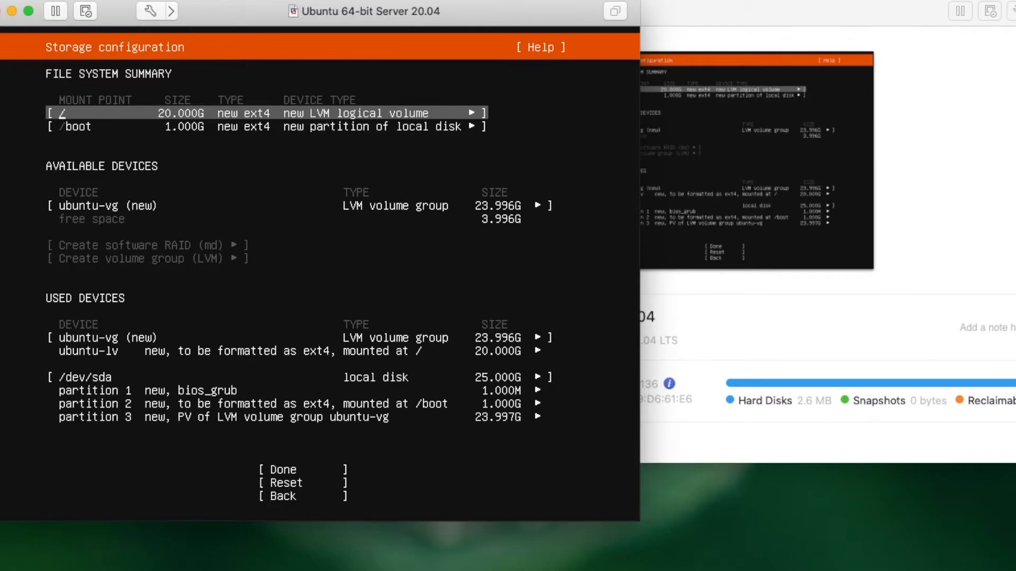
pyautogui.press('Down')
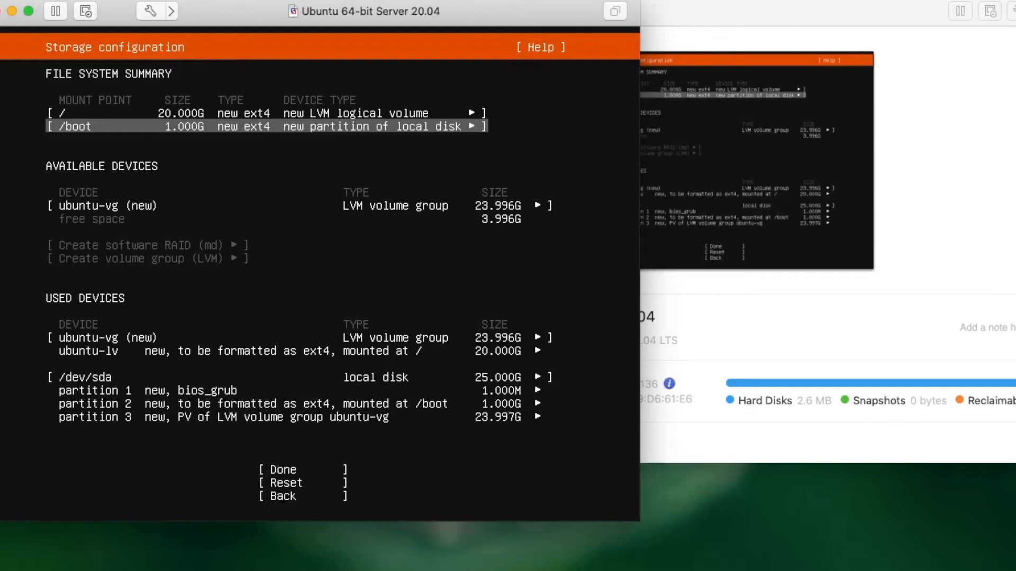
pyautogui.press('Down')
pyautogui.press('Down')
pyautogui.press('Down')
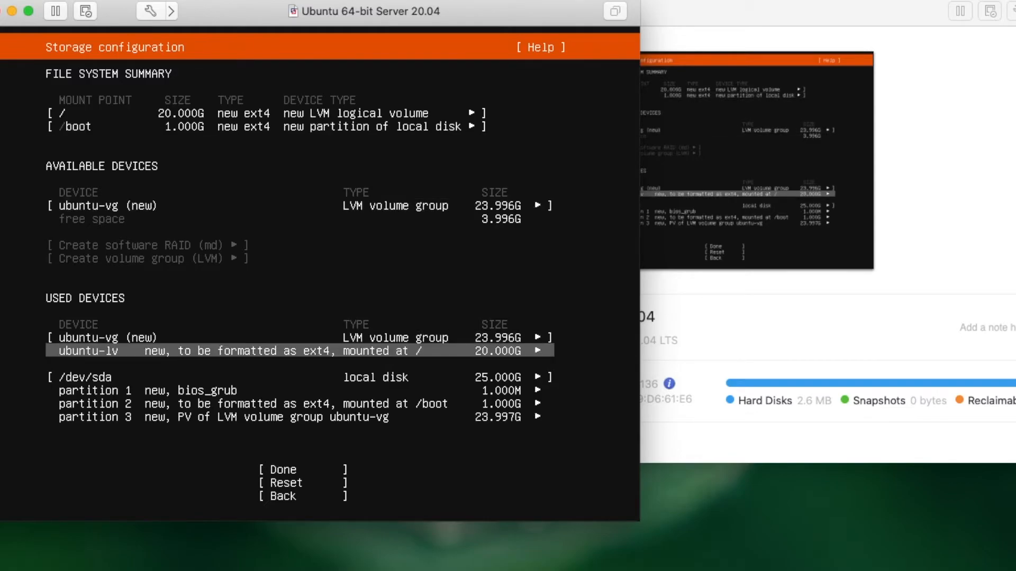
pyautogui.press('Down')
pyautogui.press('Down')
pyautogui.press('Down')
pyautogui.press('Down')
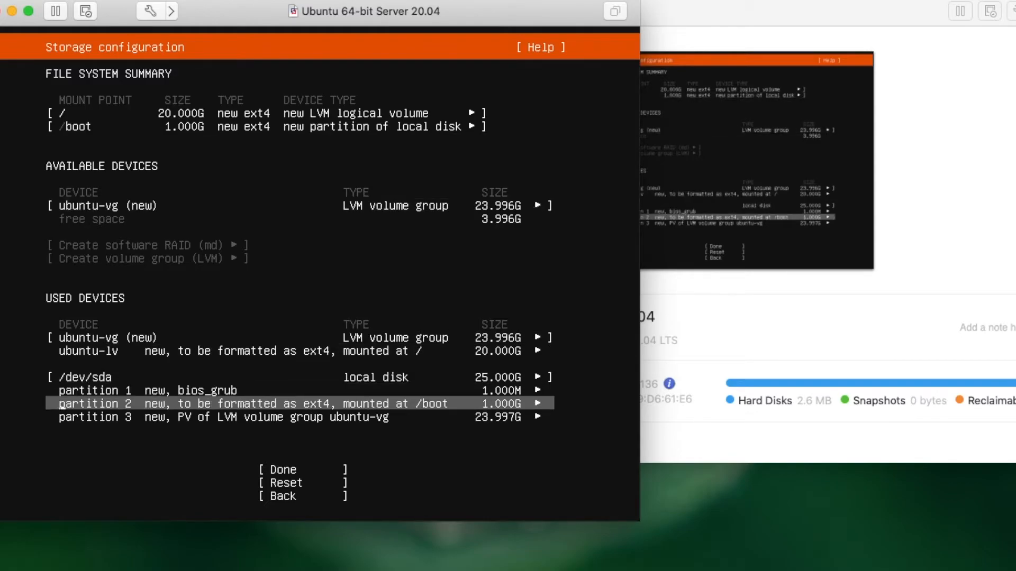
pyautogui.press('Down')
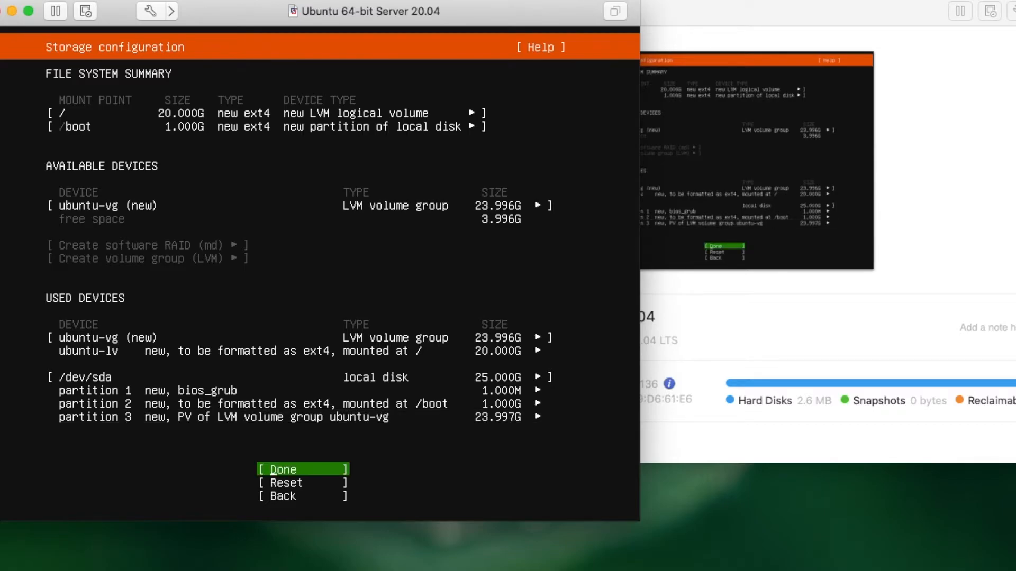
# Step: Accept the storage configuration and confirm the destructive formatting of the disk
pyautogui.press('Return')
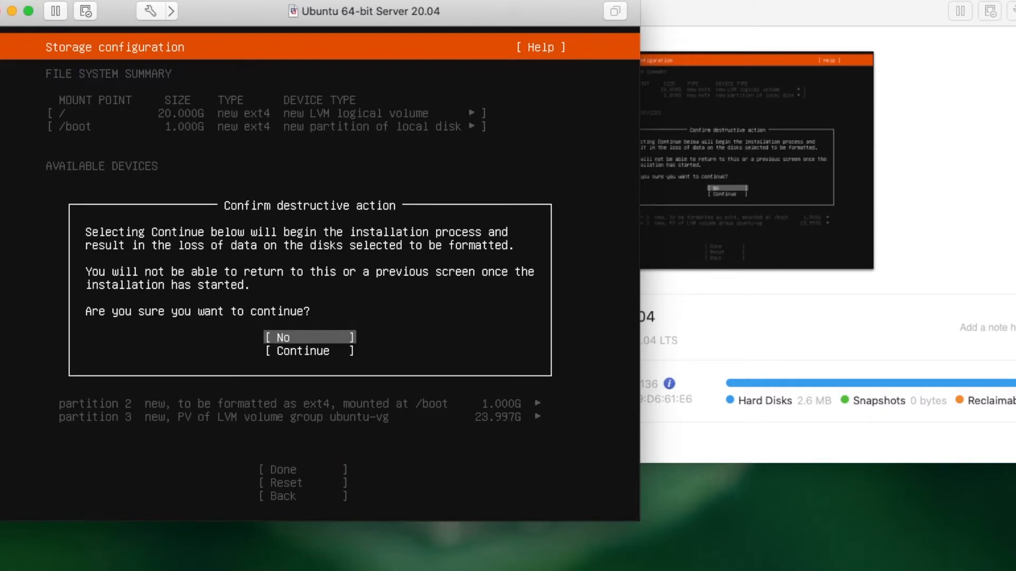
pyautogui.press('Down')
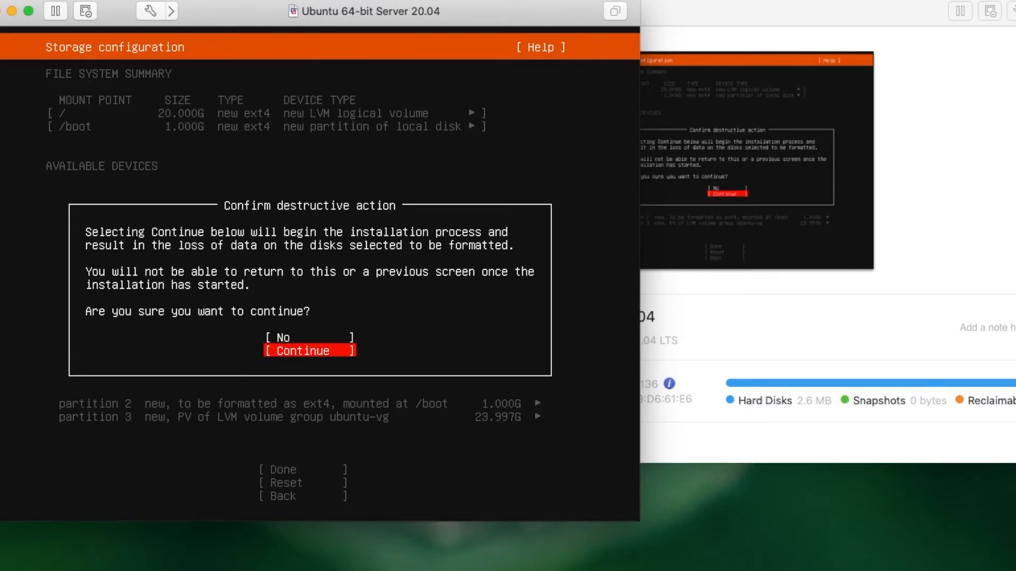
pyautogui.press('Return')
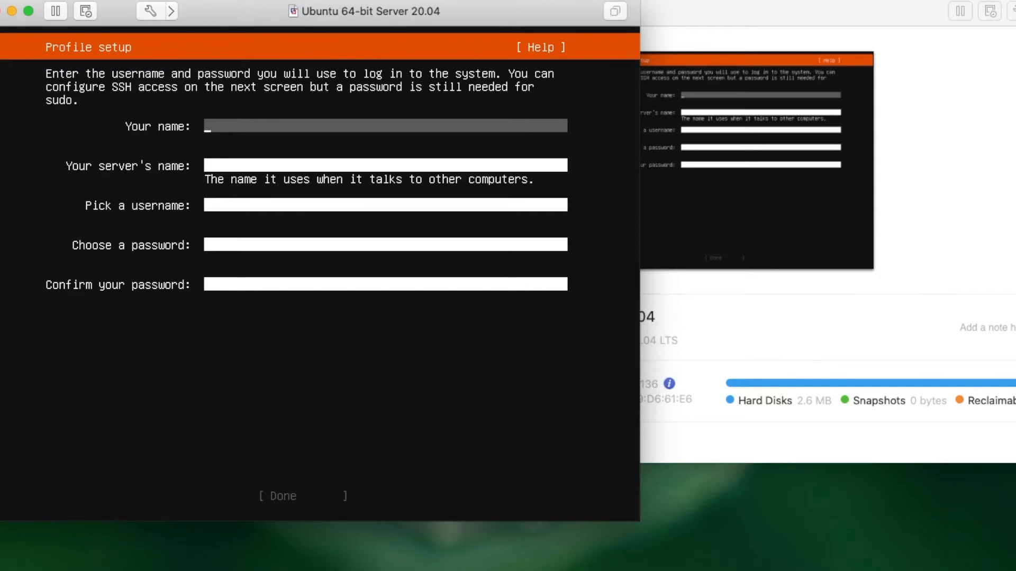
# Step: Fill in the profile's display name, the server name atechie-ubuntu20 and the username atechie
pyautogui.write('aTechie')
pyautogui.press('Tab')
pyautogui.write('atechie-ubuntu20')
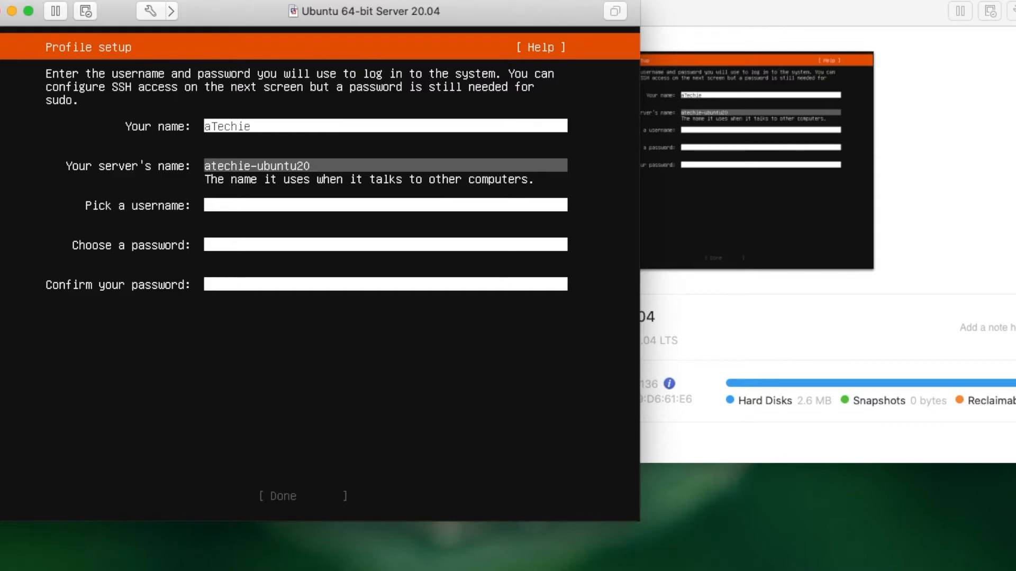
pyautogui.press('Tab')
pyautogui.write('a')
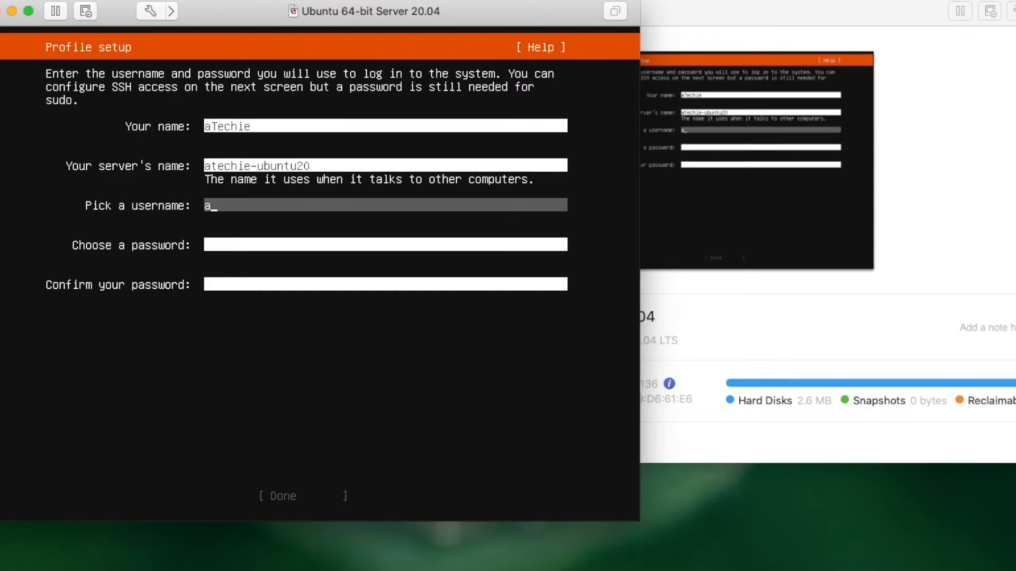
pyautogui.write('techie')
# Step: Enter and confirm the account password, and submit the profile setup
pyautogui.press('Tab')
pyautogui.write('*****')
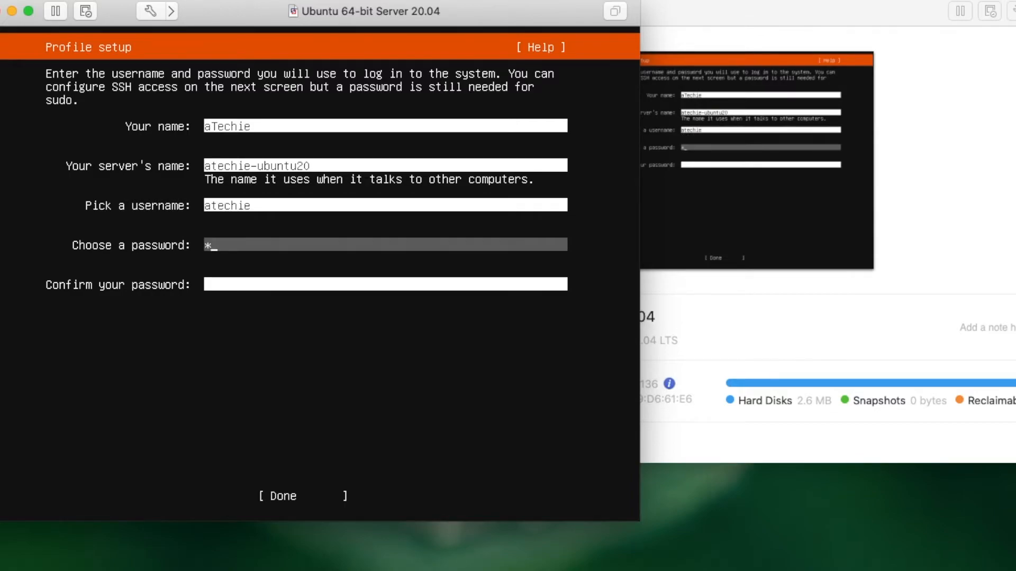
pyautogui.write('**')
pyautogui.press('Tab')
pyautogui.write('*******')
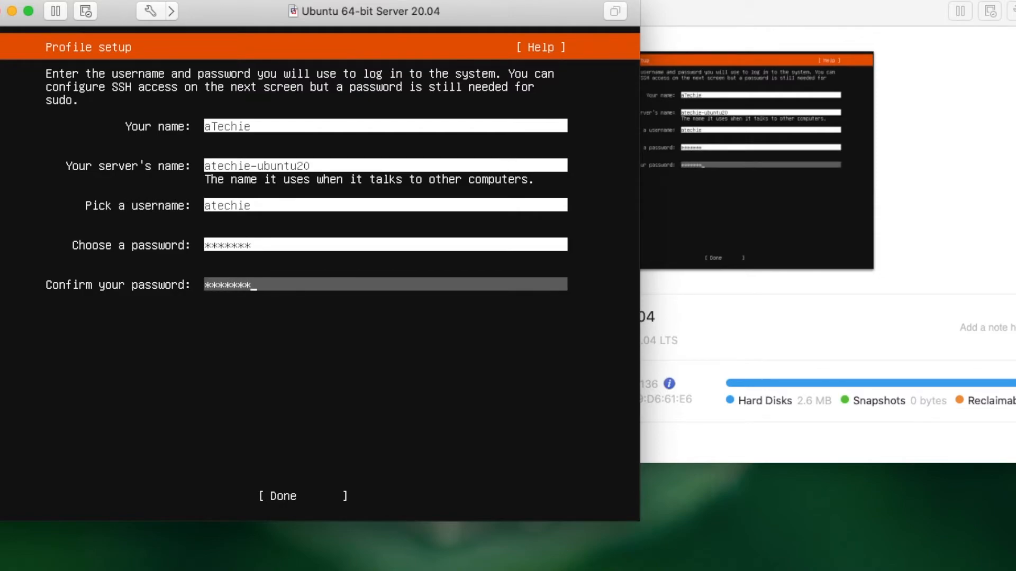
pyautogui.press('Tab')
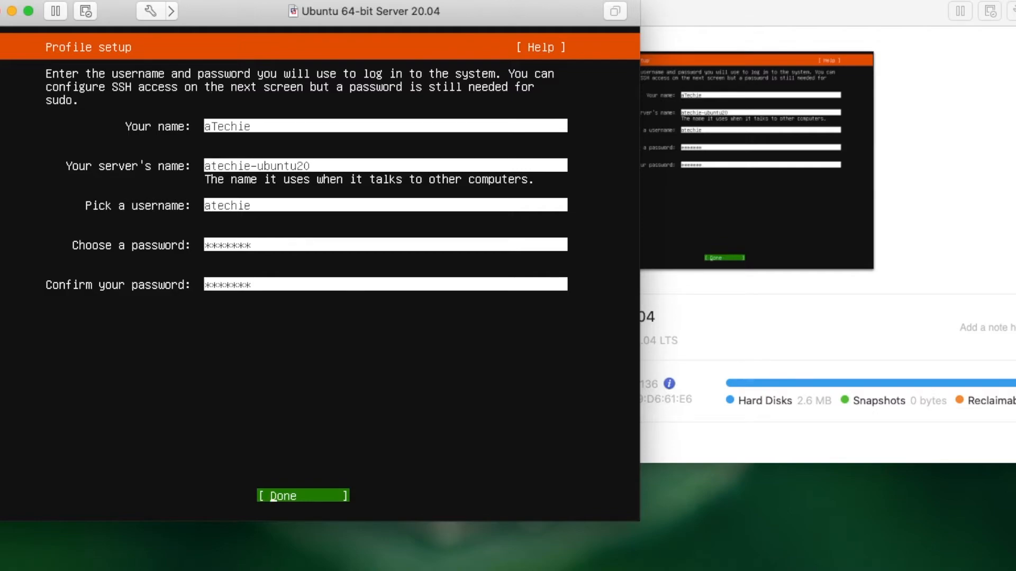
pyautogui.press('Return')
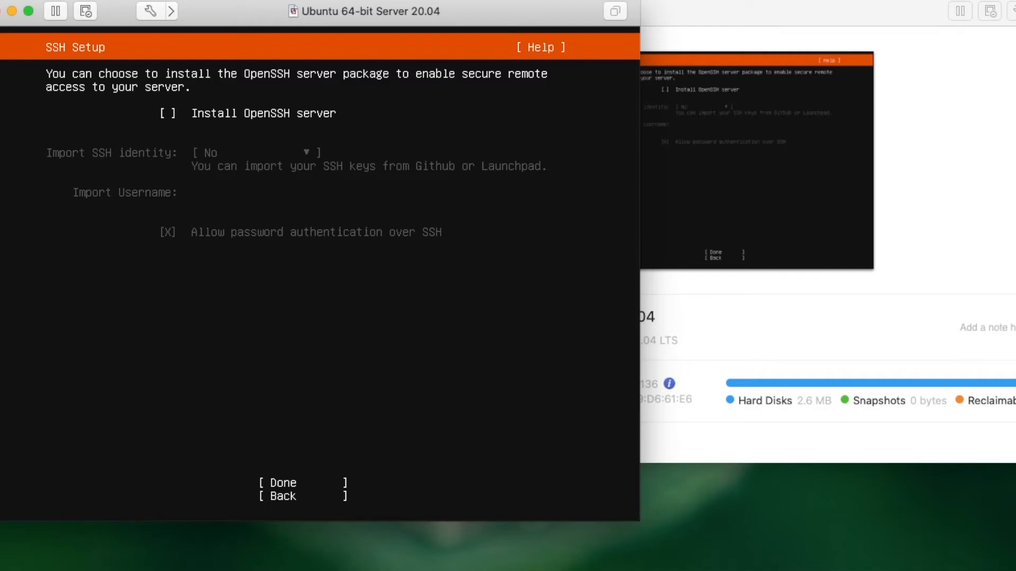
# Step: Enable installing the OpenSSH server without importing an SSH identity, and accept the SSH setup
pyautogui.press('space')
pyautogui.press('Tab')
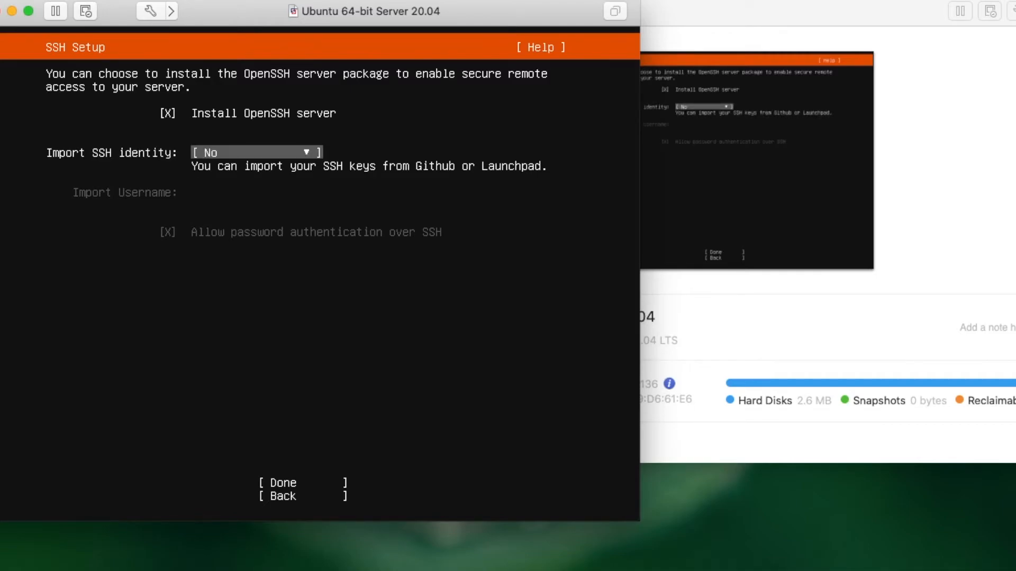
pyautogui.press('Tab')
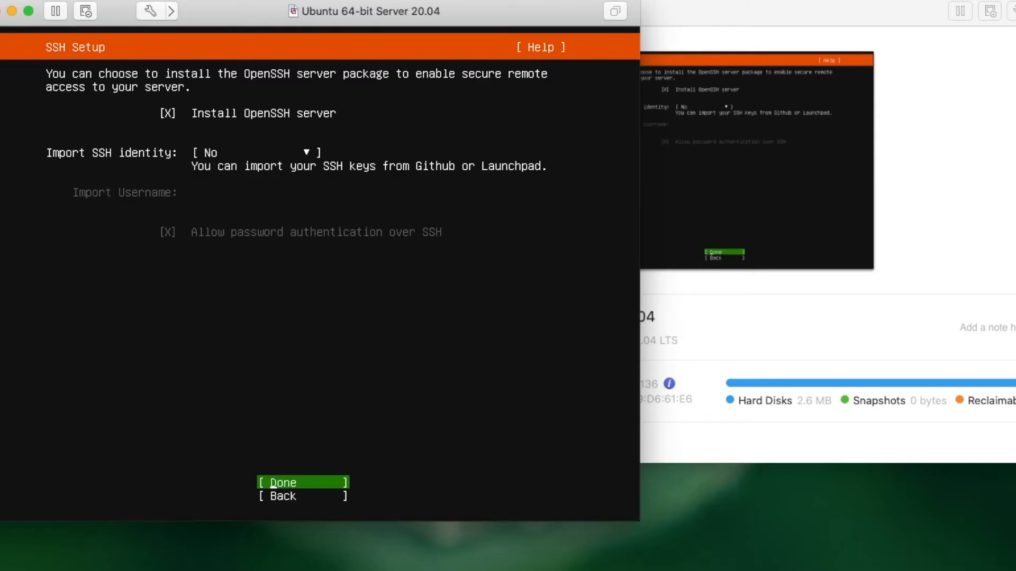
pyautogui.press('Return')
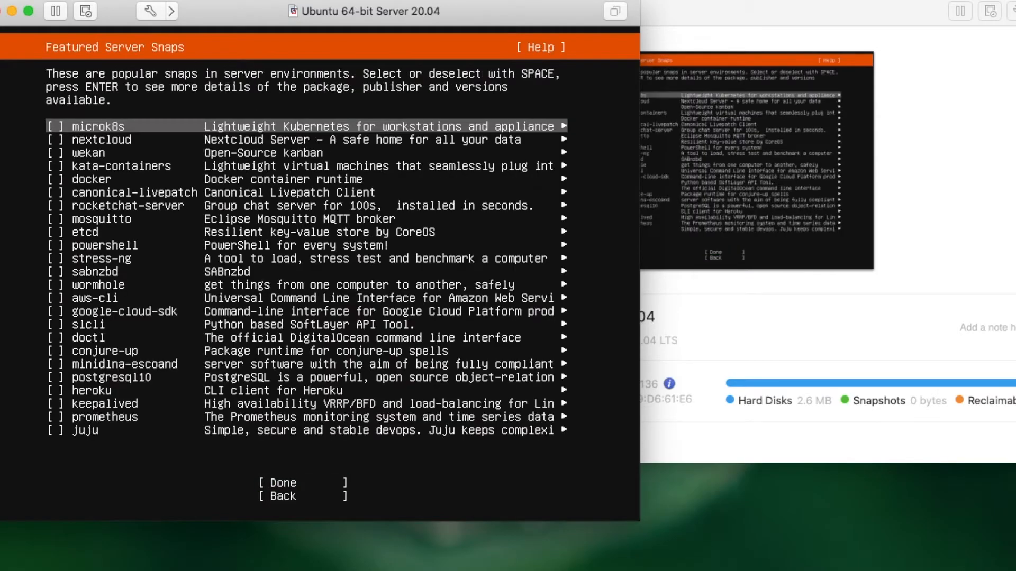
# Step: Look through the list of featured server snaps
pyautogui.press('Down')
pyautogui.press('Down')
pyautogui.press('Down')
pyautogui.press('Down')
pyautogui.press('Down')
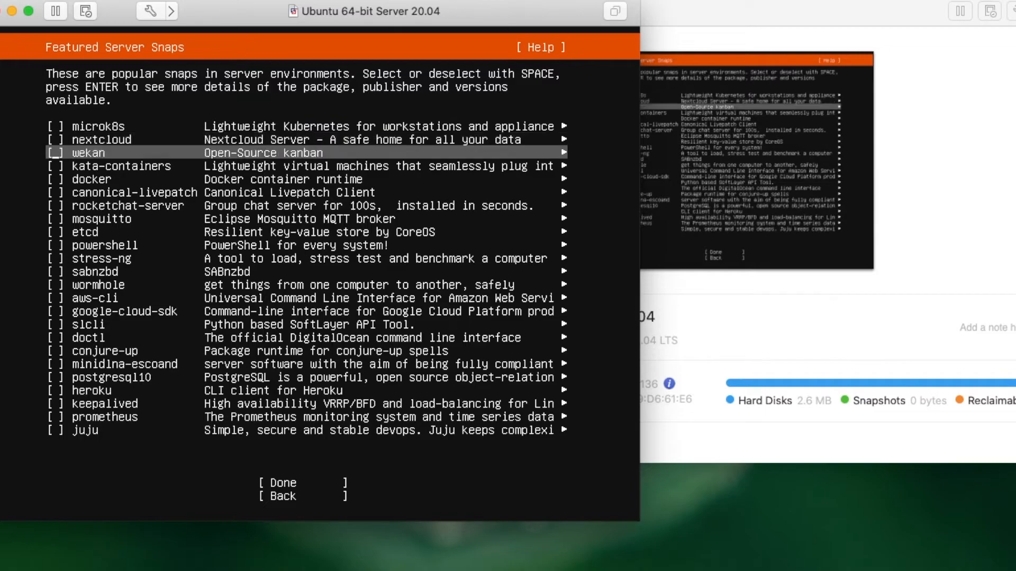
pyautogui.press('Down')
pyautogui.press('Down')
pyautogui.press('Down')
pyautogui.press('Down')
pyautogui.press('Down')
pyautogui.press('Down')
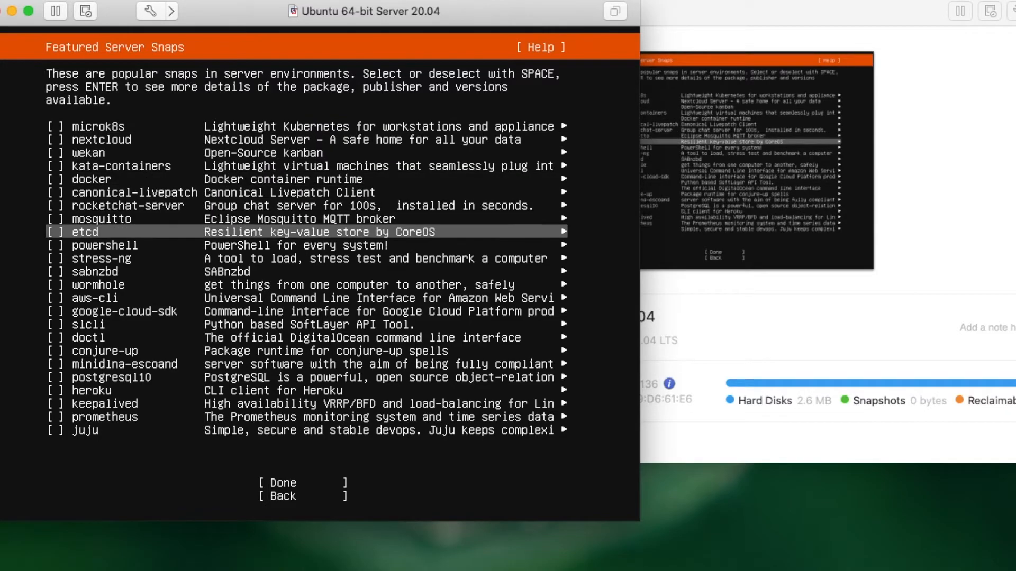
pyautogui.press('Down')
pyautogui.press('Down')
pyautogui.press('Down')
pyautogui.press('Down')
pyautogui.press('Down')
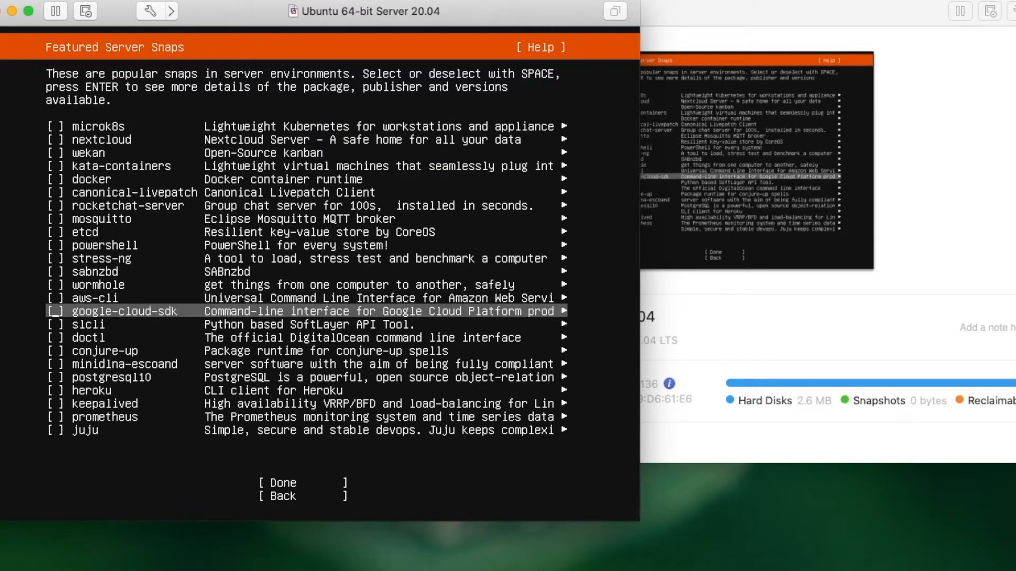
pyautogui.press('space')
pyautogui.press('space')
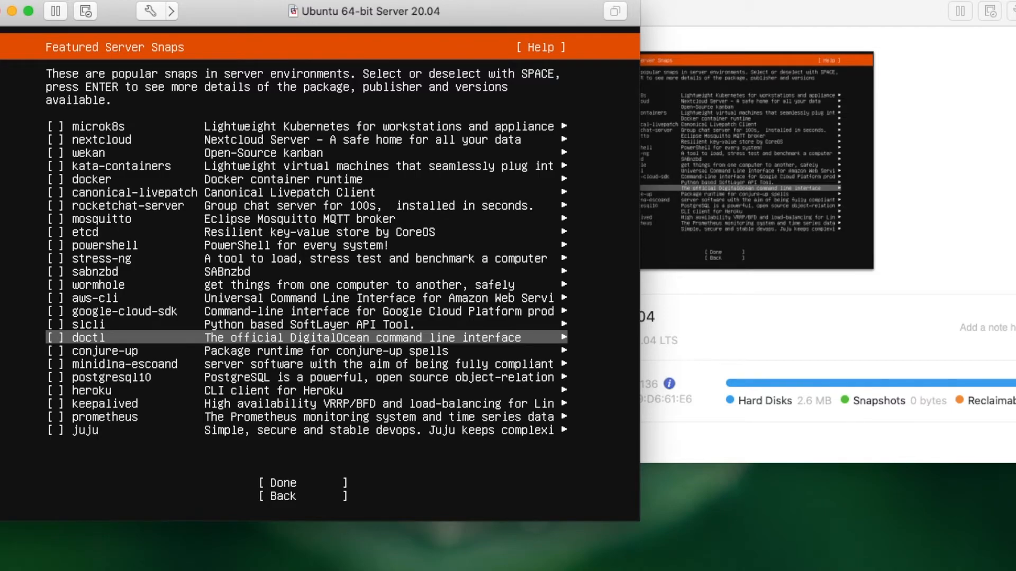
# Step: Continue the installation with none of the featured server snaps selected
pyautogui.press('Down')
pyautogui.press('Down')
pyautogui.press('Down')
pyautogui.press('Down')
pyautogui.press('Down')
pyautogui.press('Down')
pyautogui.press('Down')
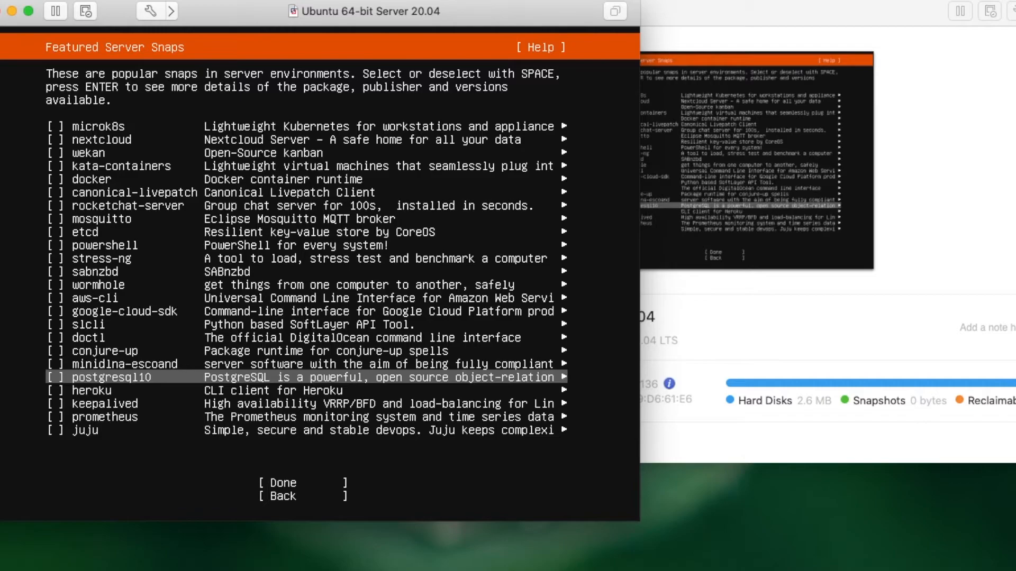
pyautogui.press('Down')
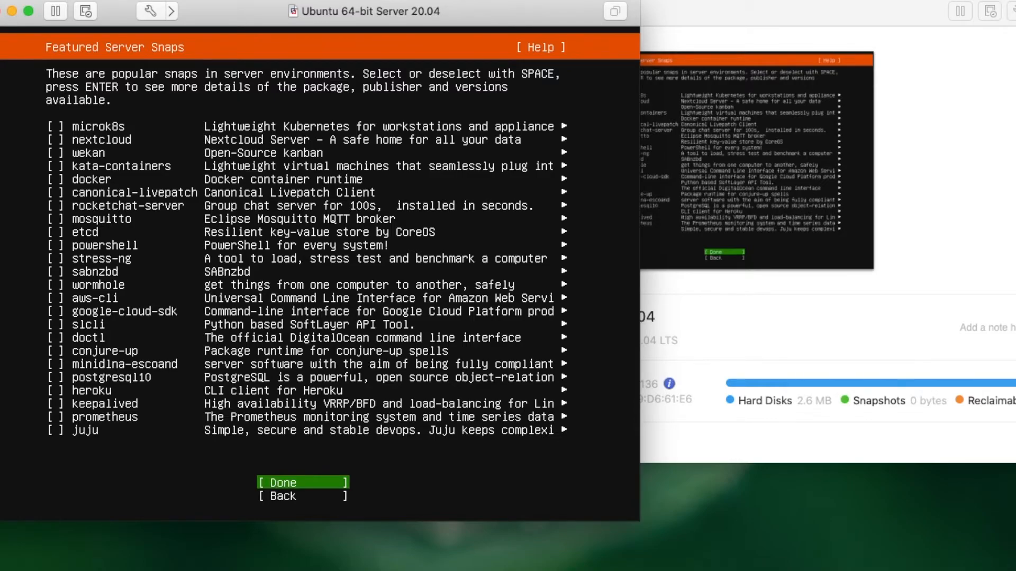
pyautogui.press('Return')
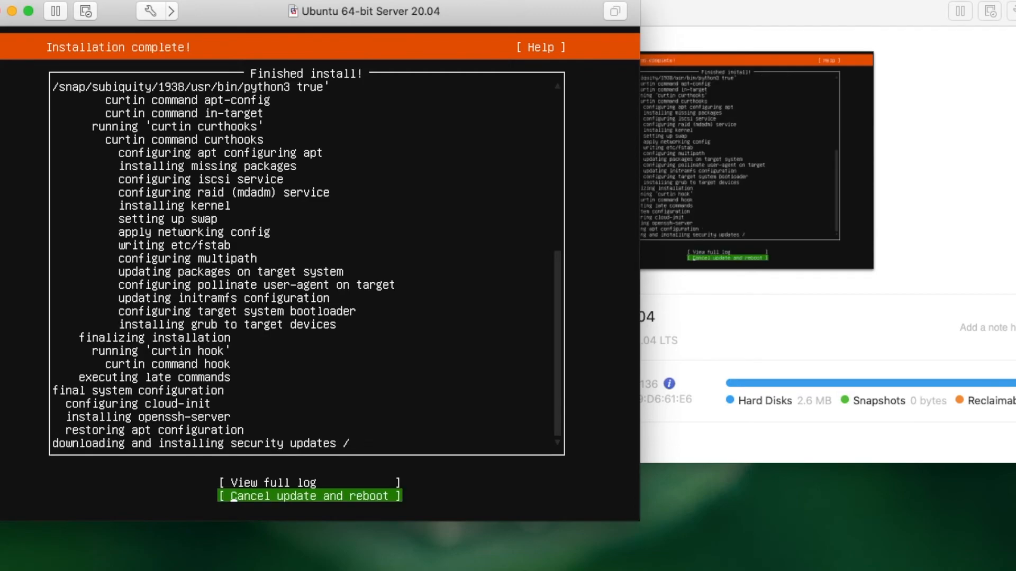
# Step: Reboot the machine after the finished installation and continue past the request to remove the installation medium
pyautogui.press('Up')
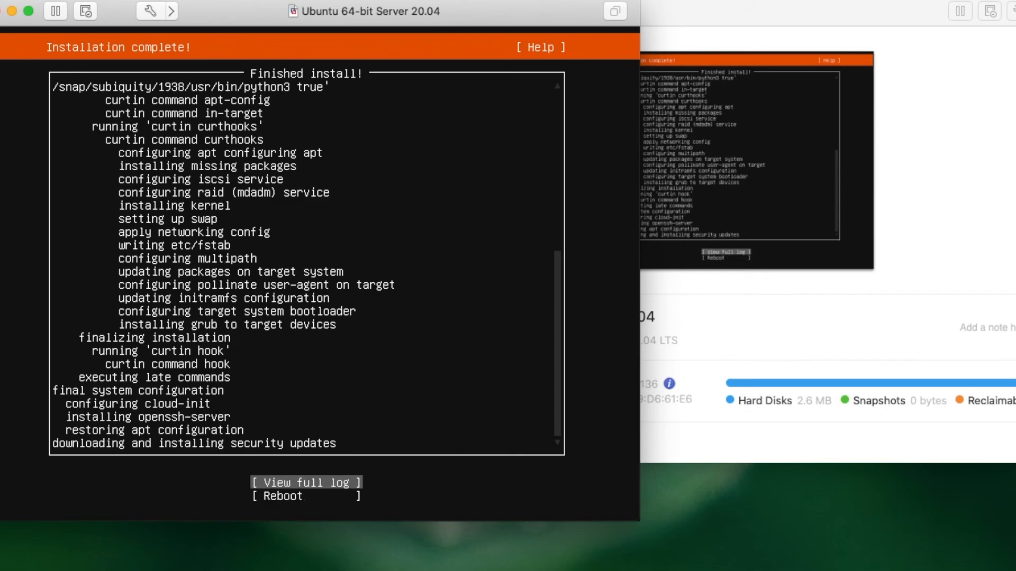
pyautogui.press('Down')
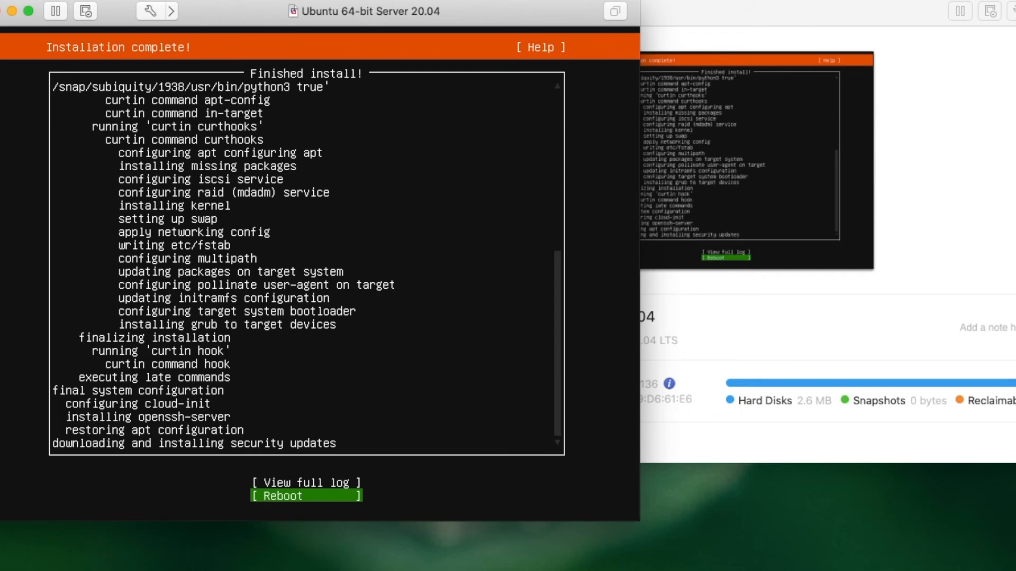
pyautogui.press('Return')
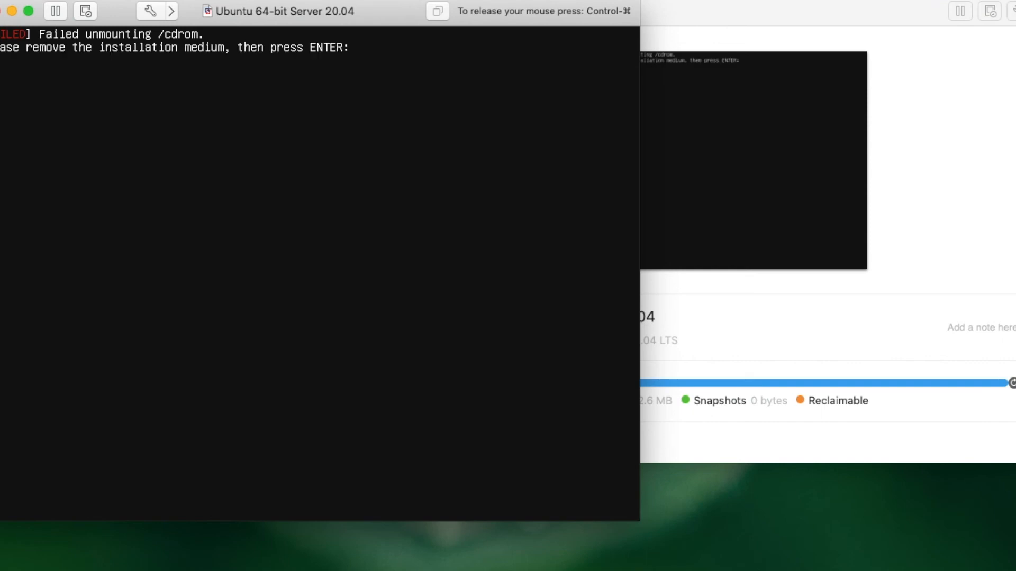
pyautogui.press('Return')
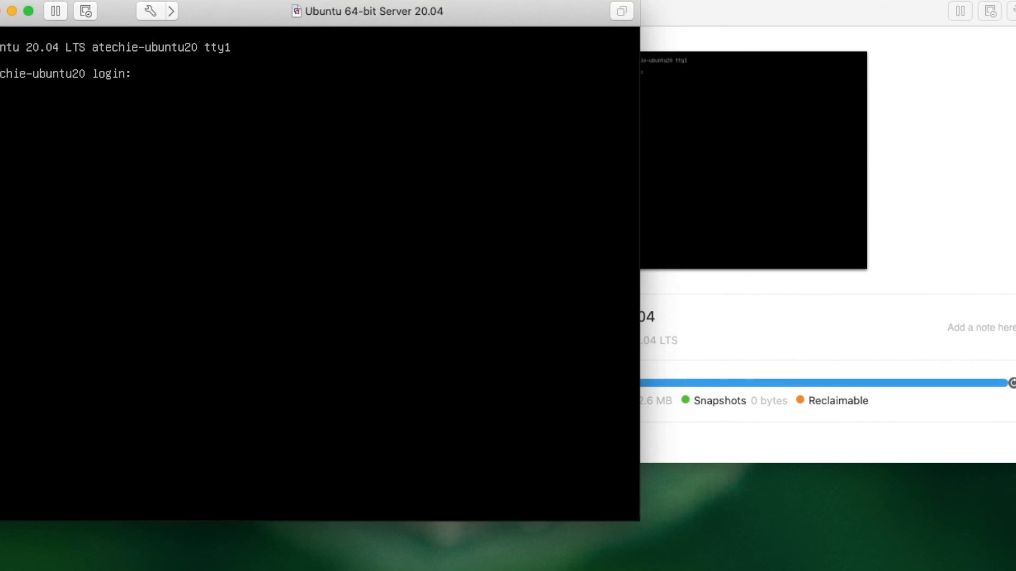
# Step: Log in to the new server as atechie with the account password
pyautogui.write('atech9e')
pyautogui.press('BackSpace')
pyautogui.press('BackSpace')
pyautogui.write('ie')
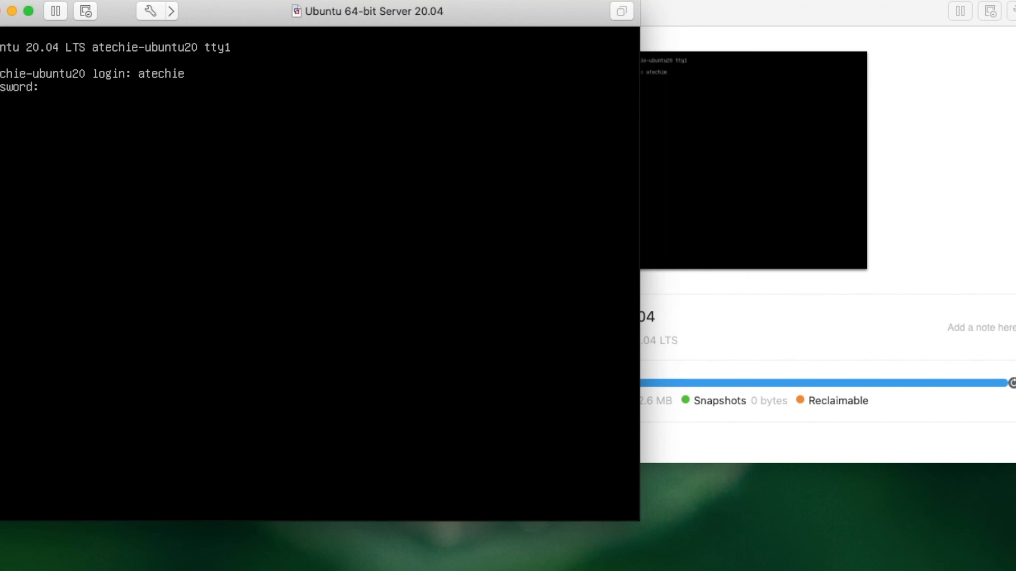
pyautogui.press('Return')
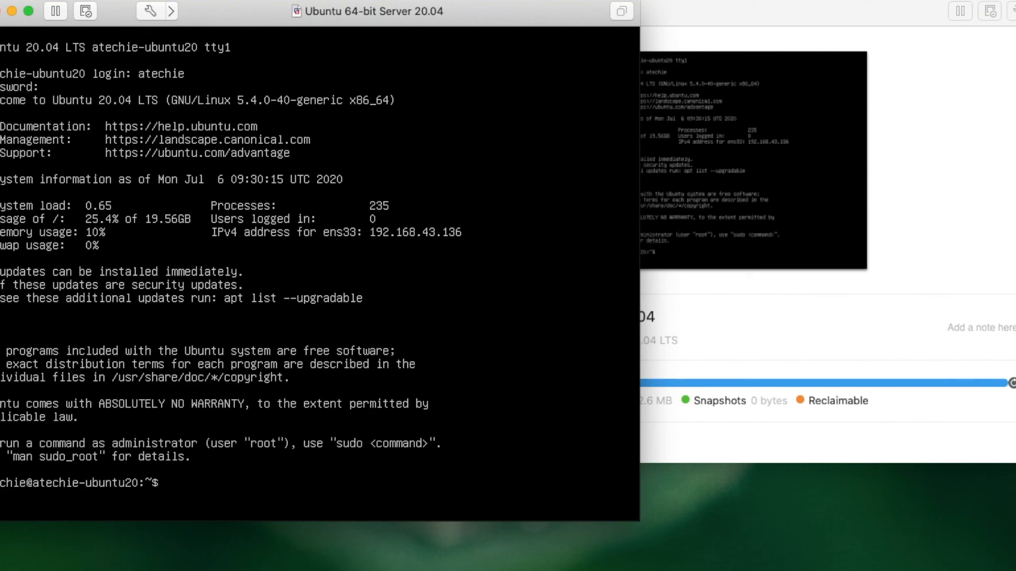